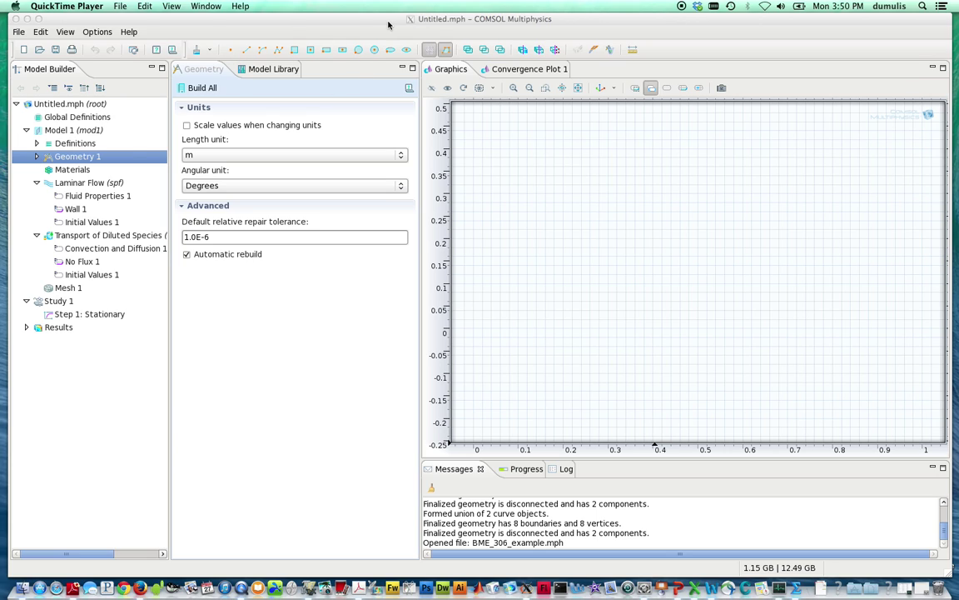
Step: Activate the COMSOL window showing the empty Geometry 1 workspace
{"action": "left_click", "coordinate": [348, 18]}
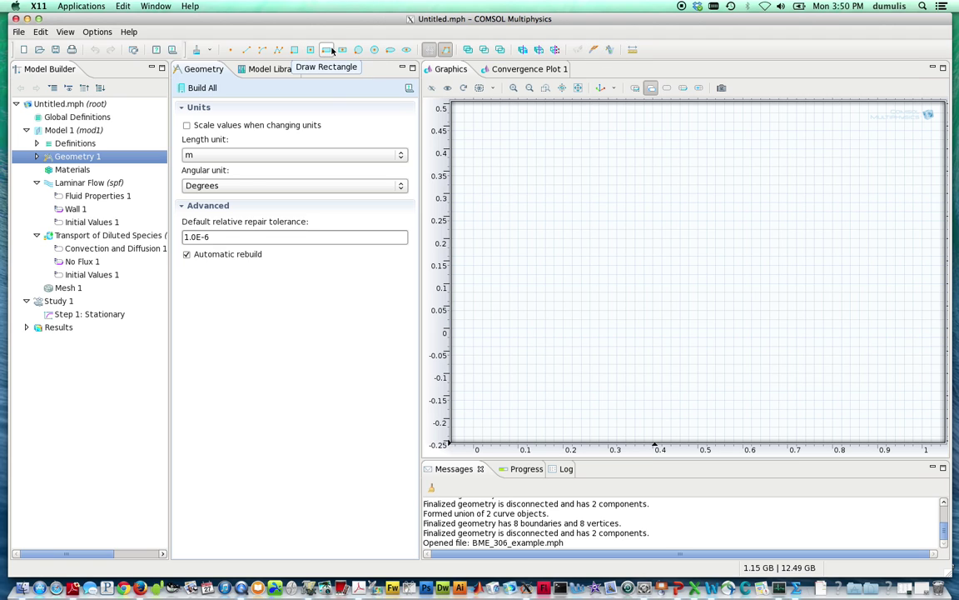
Step: Draw a rectangle from the origin about 0.48 m by 0.1 m and expand Geometry 1
{"action": "left_click_drag", "start_coordinate": [336, 20], "coordinate": [348, 17]}
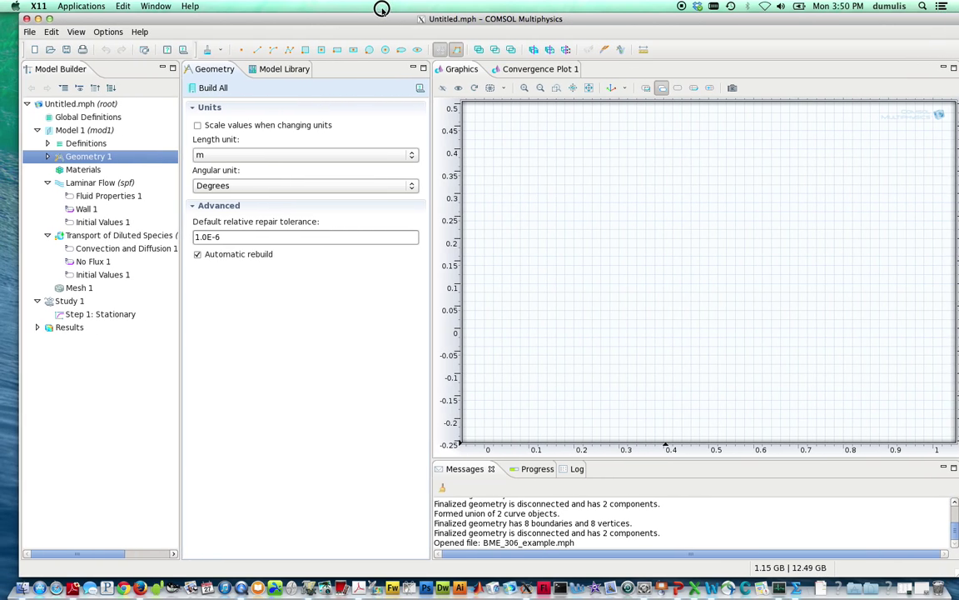
{"action": "left_click", "coordinate": [339, 50]}
{"action": "mouse_move", "coordinate": [484, 328]}
{"action": "left_mouse_down"}
{"action": "mouse_move", "coordinate": [604, 283]}
{"action": "mouse_move", "coordinate": [696, 287]}
{"action": "left_mouse_up"}
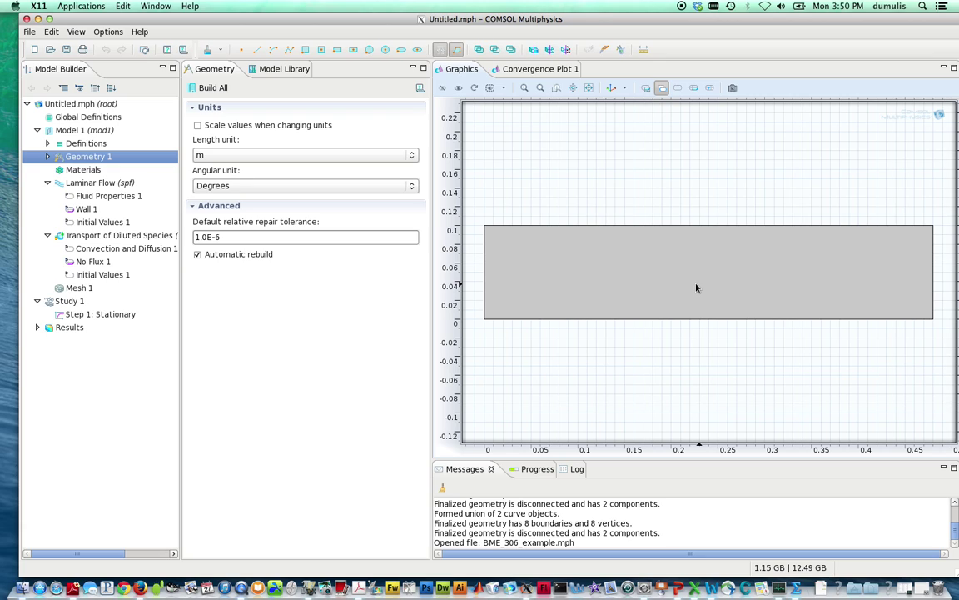
{"action": "left_click", "coordinate": [656, 285]}
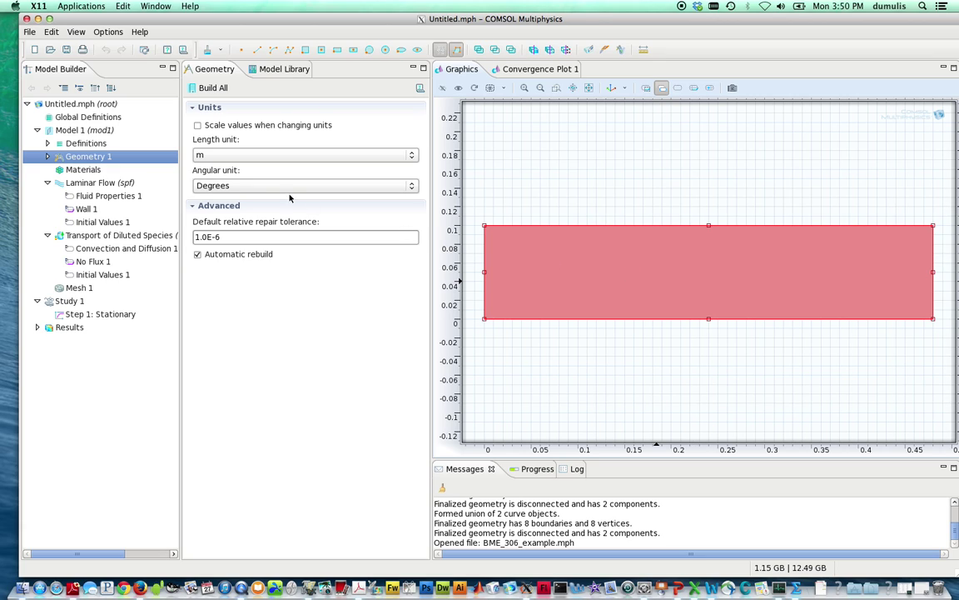
{"action": "left_click", "coordinate": [48, 157]}
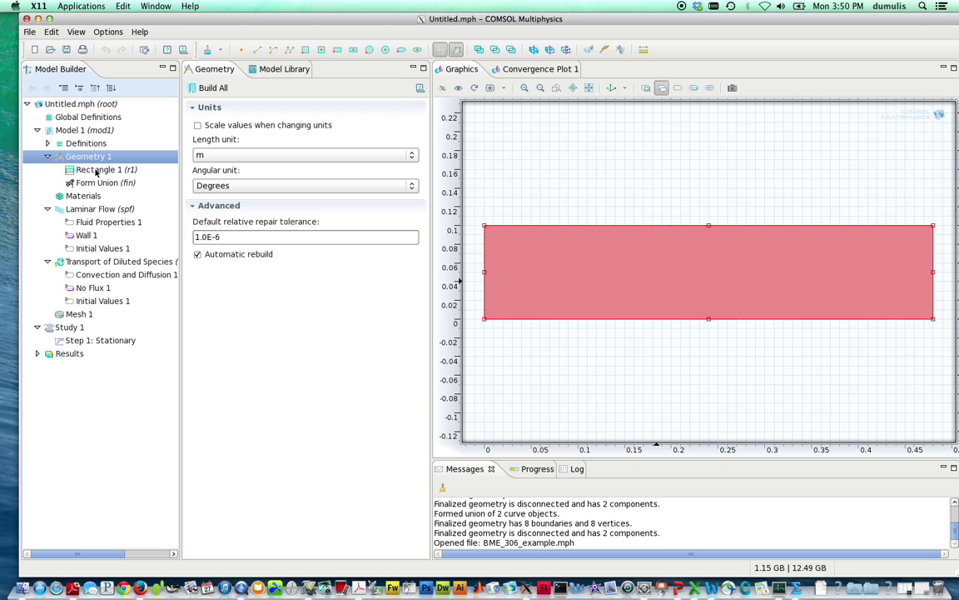
Step: Set Rectangle 1's width to 1 m and height to 0.05 m
{"action": "left_click", "coordinate": [97, 170]}
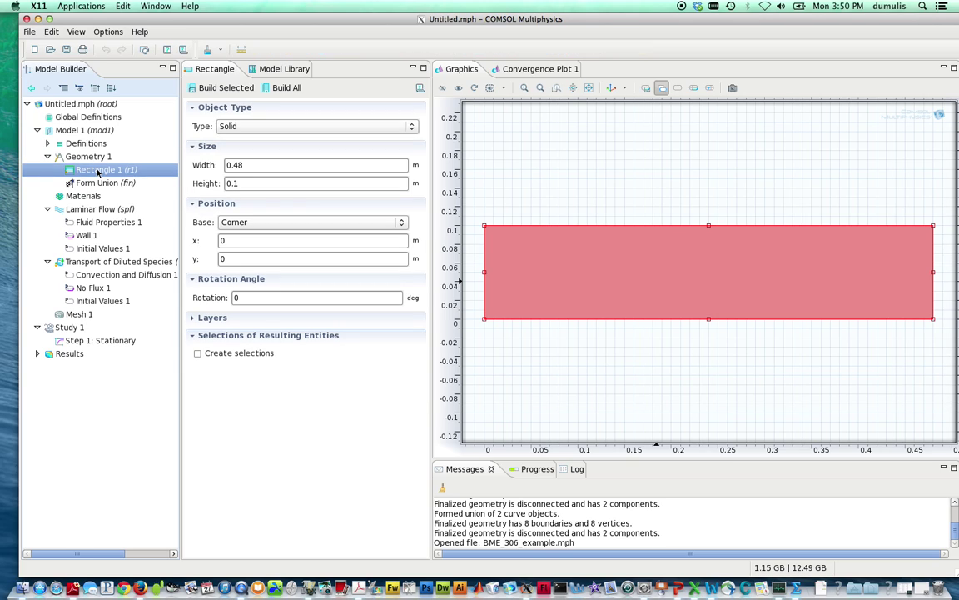
{"action": "left_click", "coordinate": [237, 165]}
{"action": "double_click", "coordinate": [236, 165]}
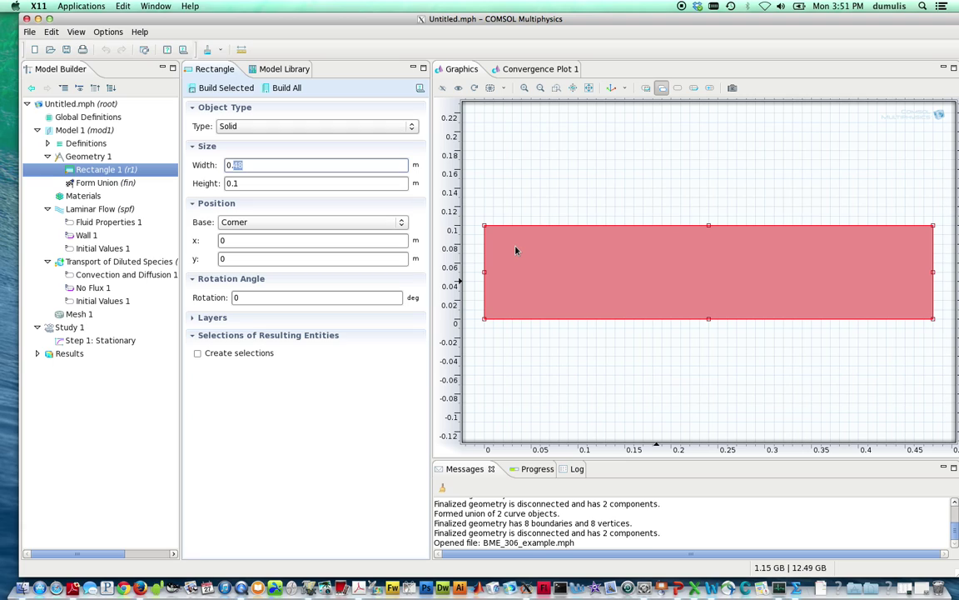
{"action": "type", "text": "1"}
{"action": "left_click", "coordinate": [259, 182]}
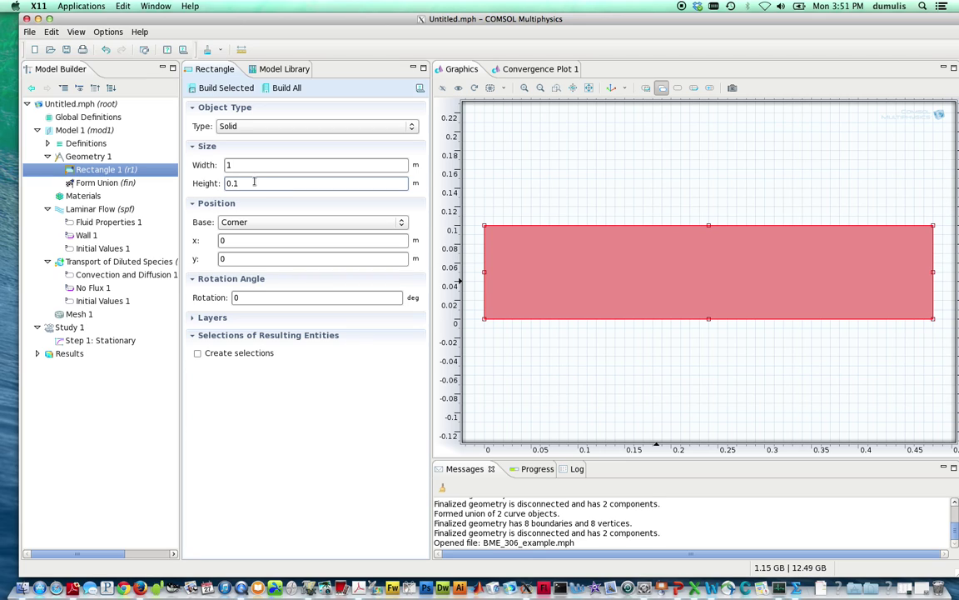
{"action": "key", "text": "BackSpace"}
{"action": "type", "text": "05"}
Step: Build Rectangle 1 into the 1 m × 0.05 m strip and zoom in to inspect it
{"action": "left_click", "coordinate": [221, 89]}
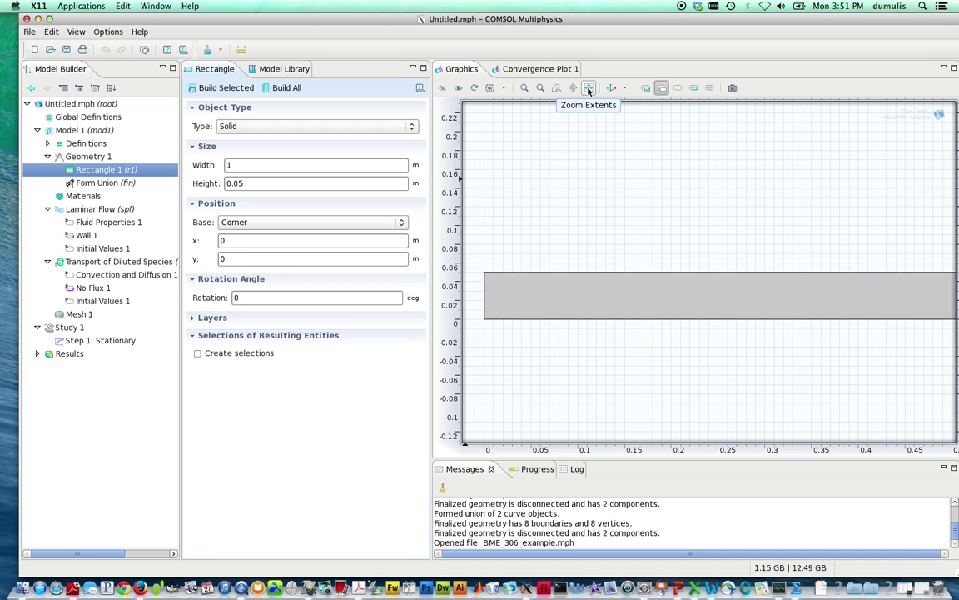
{"action": "left_click", "coordinate": [589, 89]}
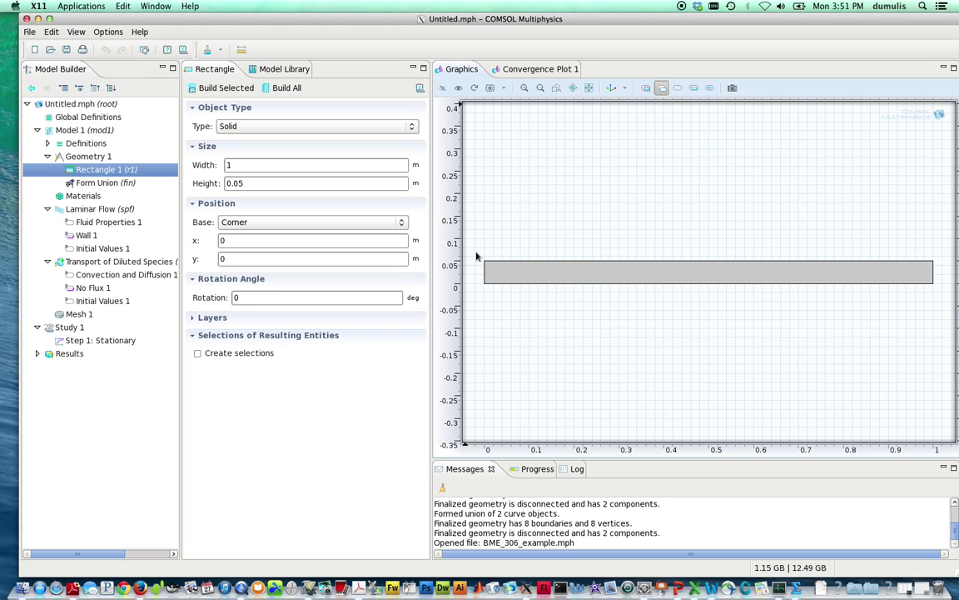
{"action": "left_click", "coordinate": [526, 89]}
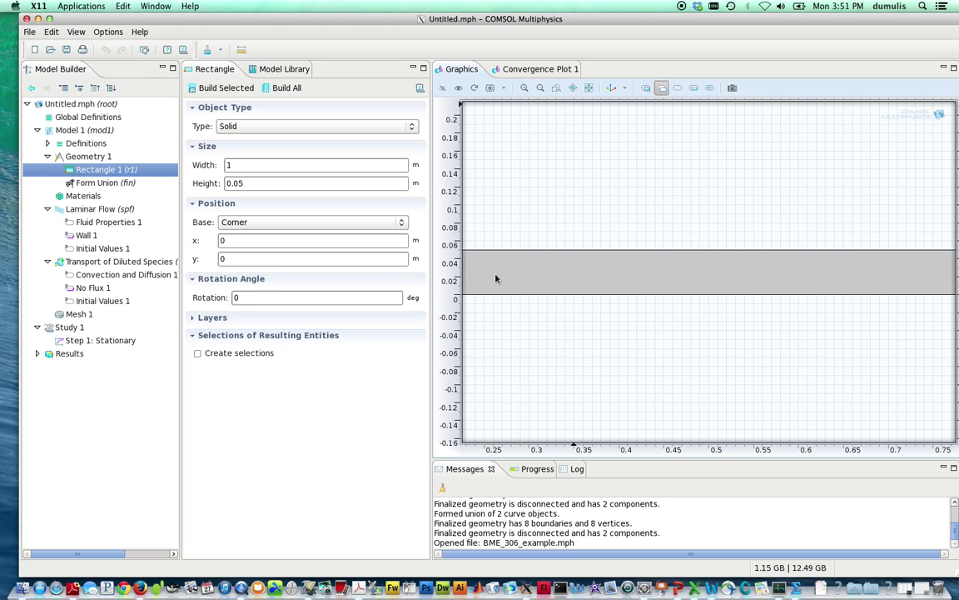
{"action": "left_click", "coordinate": [525, 88]}
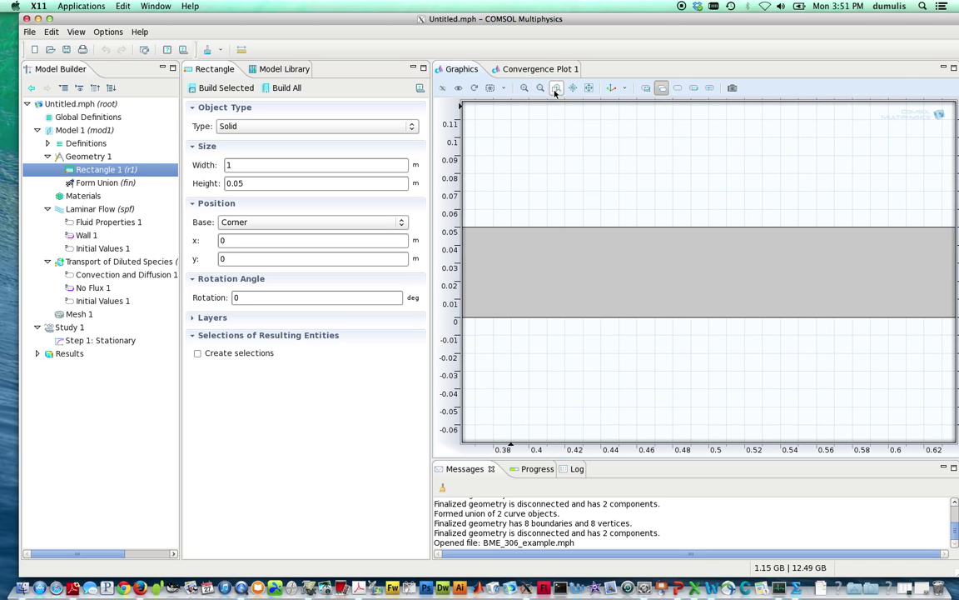
{"action": "left_click", "coordinate": [573, 89]}
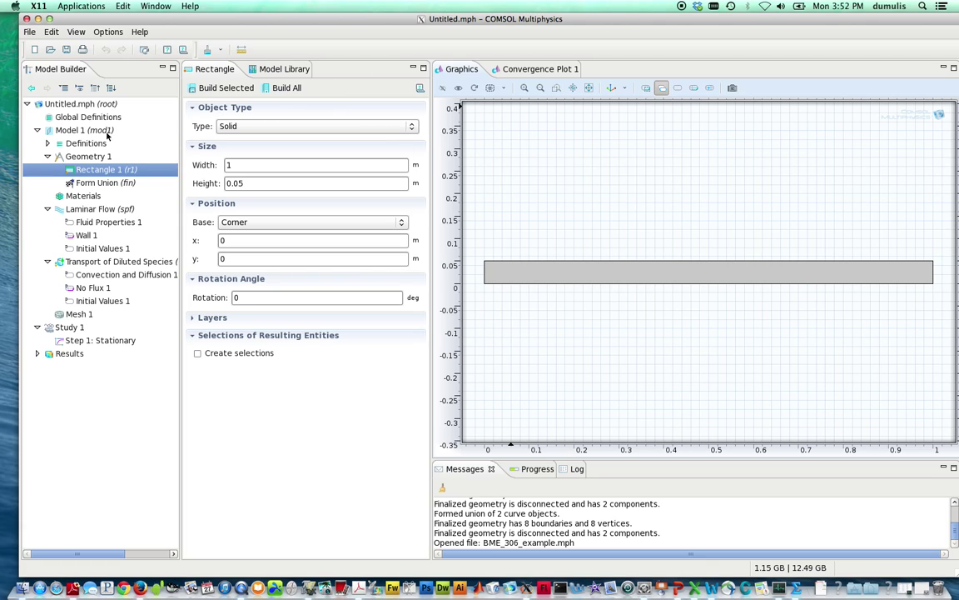
Step: Draw Circle 1 at the channel's left end and set its centre y to 0.025 m
{"action": "left_click", "coordinate": [83, 157]}
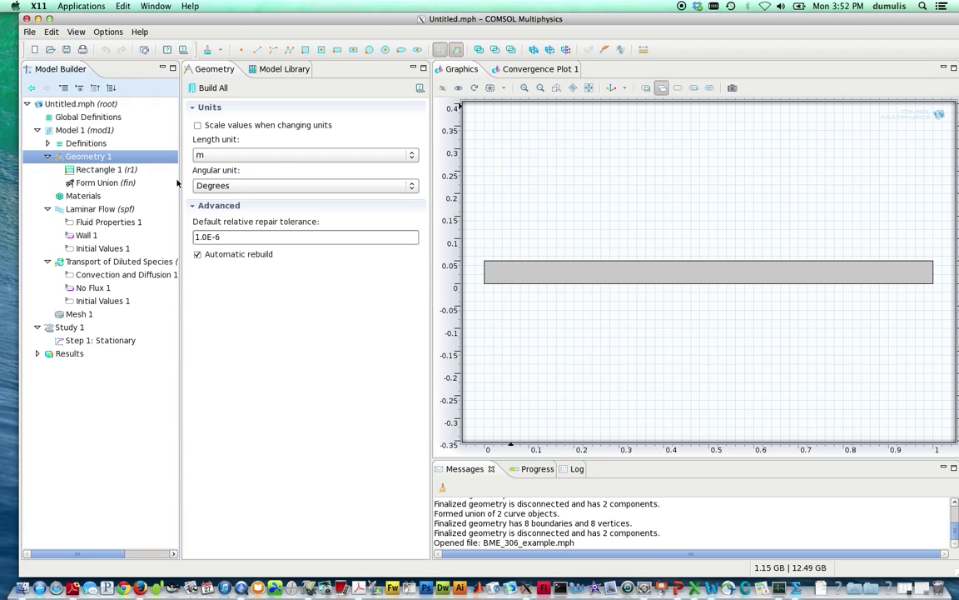
{"action": "left_click", "coordinate": [384, 50]}
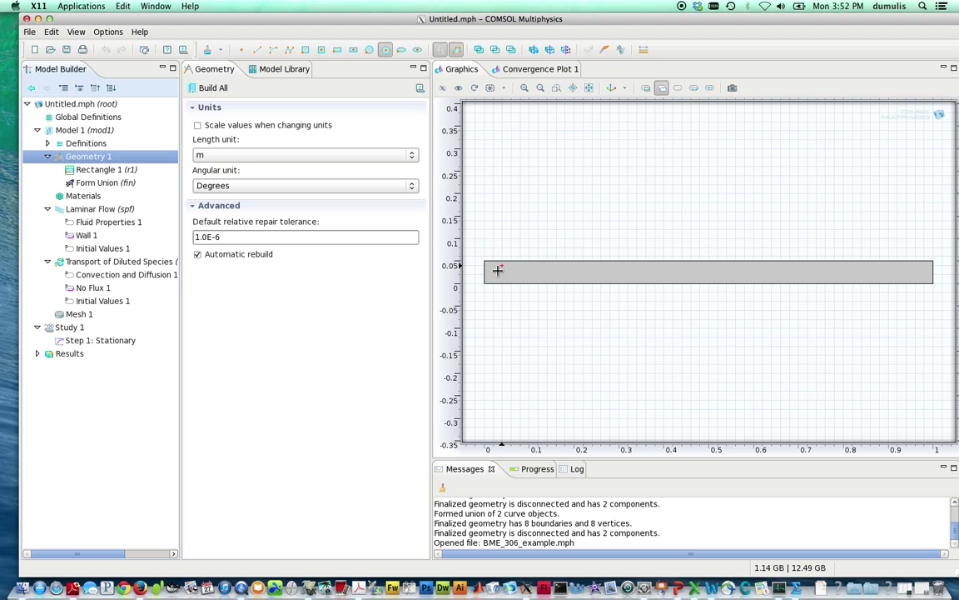
{"action": "left_click_drag", "start_coordinate": [497, 270], "coordinate": [502, 274]}
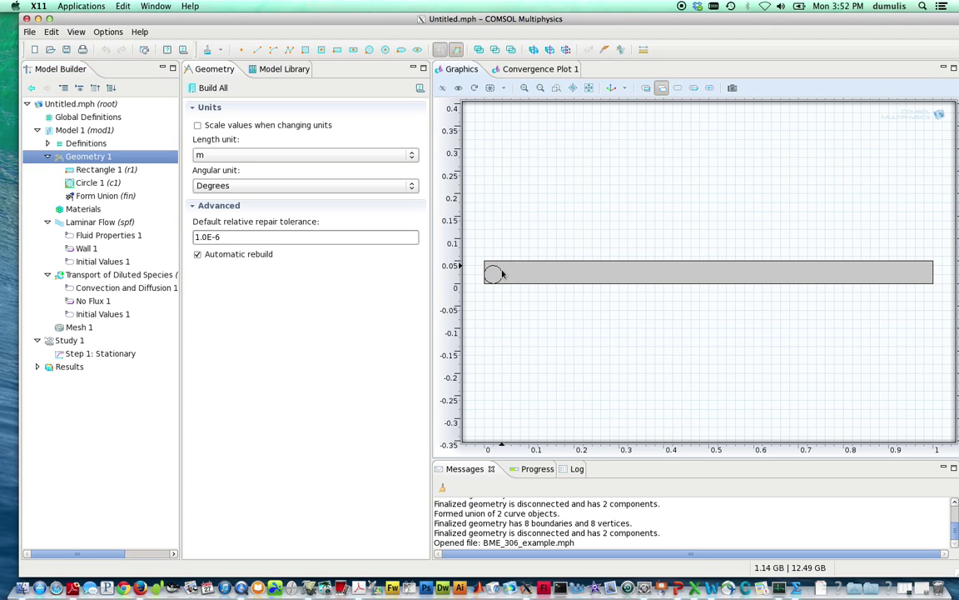
{"action": "left_click", "coordinate": [492, 272]}
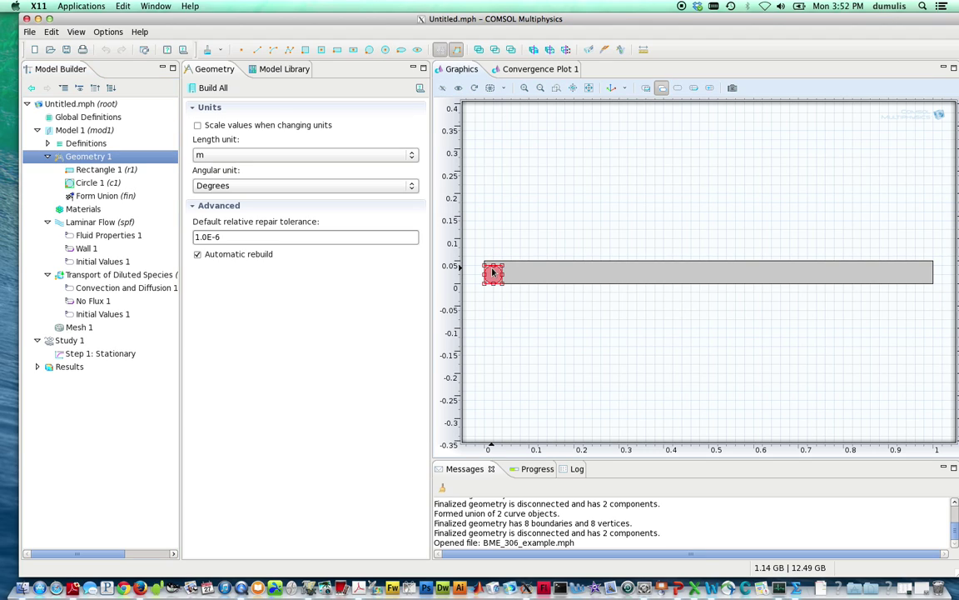
{"action": "left_click", "coordinate": [112, 184]}
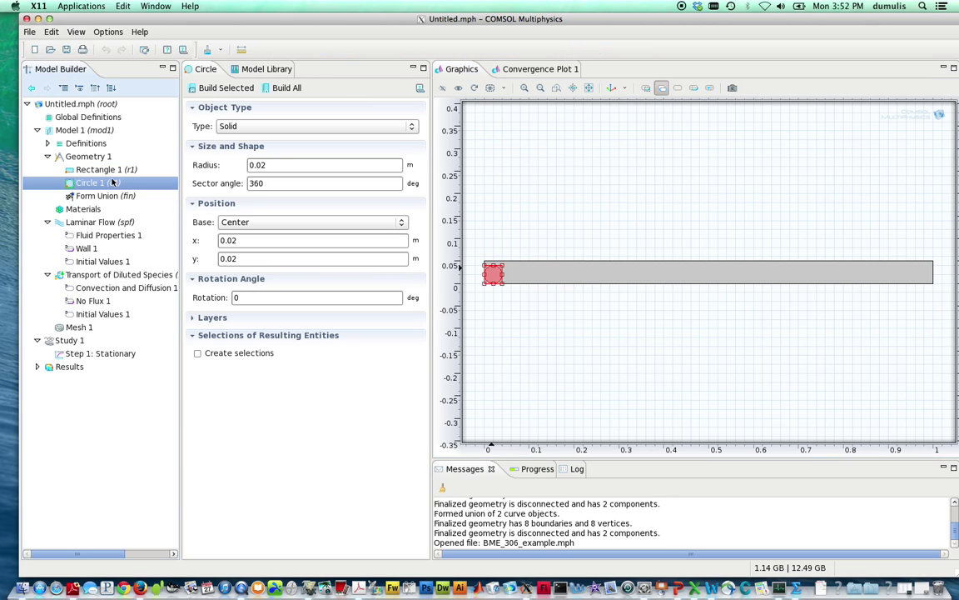
{"action": "left_click", "coordinate": [244, 258]}
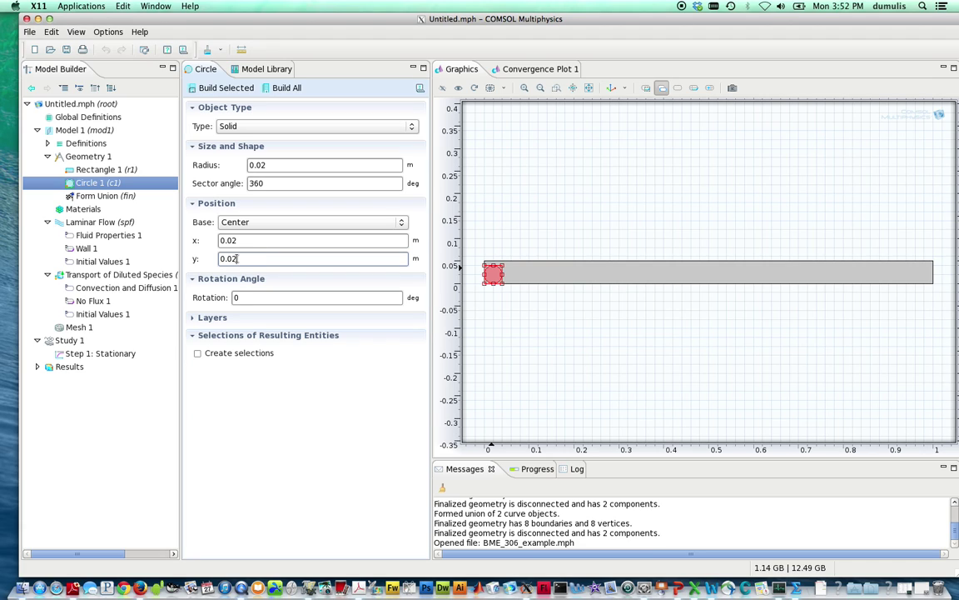
{"action": "double_click", "coordinate": [233, 258]}
{"action": "left_click_drag", "start_coordinate": [233, 258], "coordinate": [329, 244]}
{"action": "type", "text": "5"}
{"action": "key", "text": "BackSpace"}
{"action": "type", "text": "25"}
{"action": "left_click", "coordinate": [237, 92]}
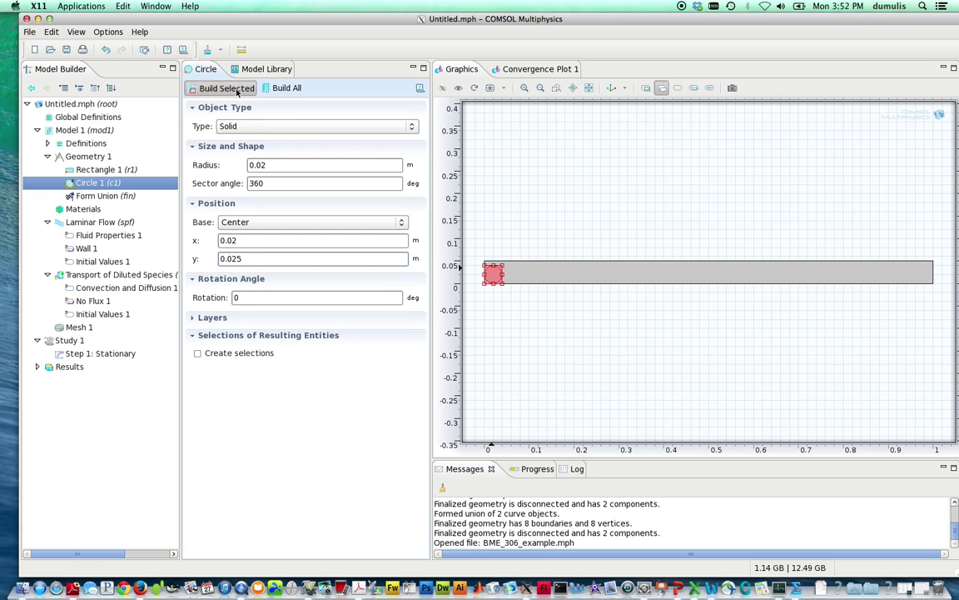
{"action": "left_click", "coordinate": [492, 271]}
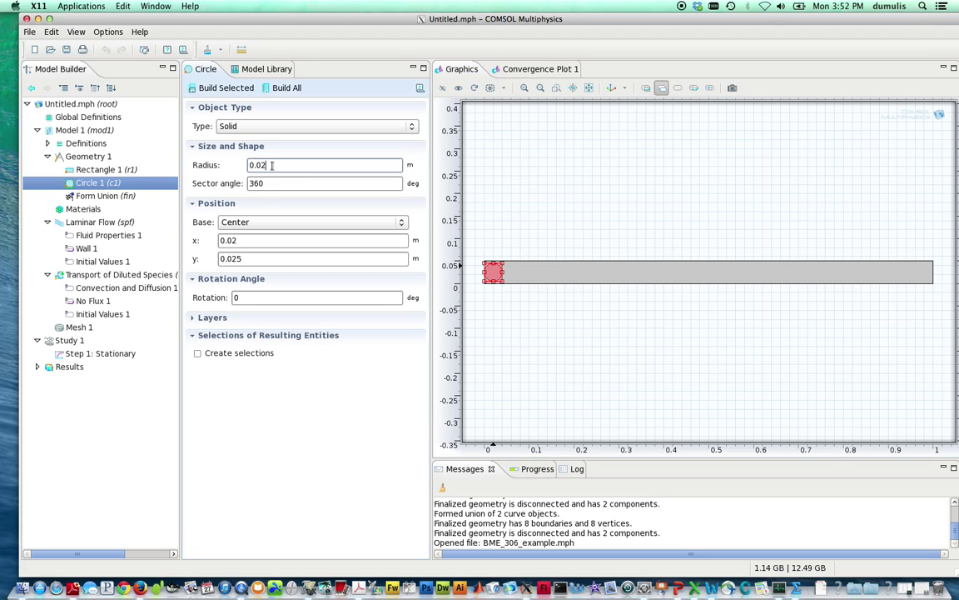
{"action": "key", "text": "BackSpace"}
{"action": "type", "text": "05"}
{"action": "key", "text": "Return"}
{"action": "left_click", "coordinate": [230, 89]}
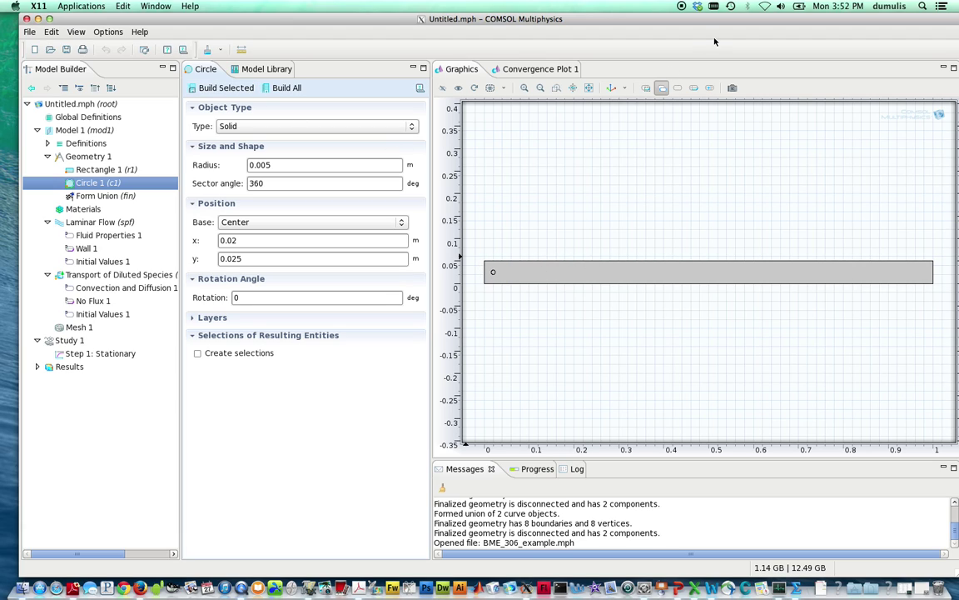
{"action": "left_click_drag", "start_coordinate": [722, 25], "coordinate": [713, 21]}
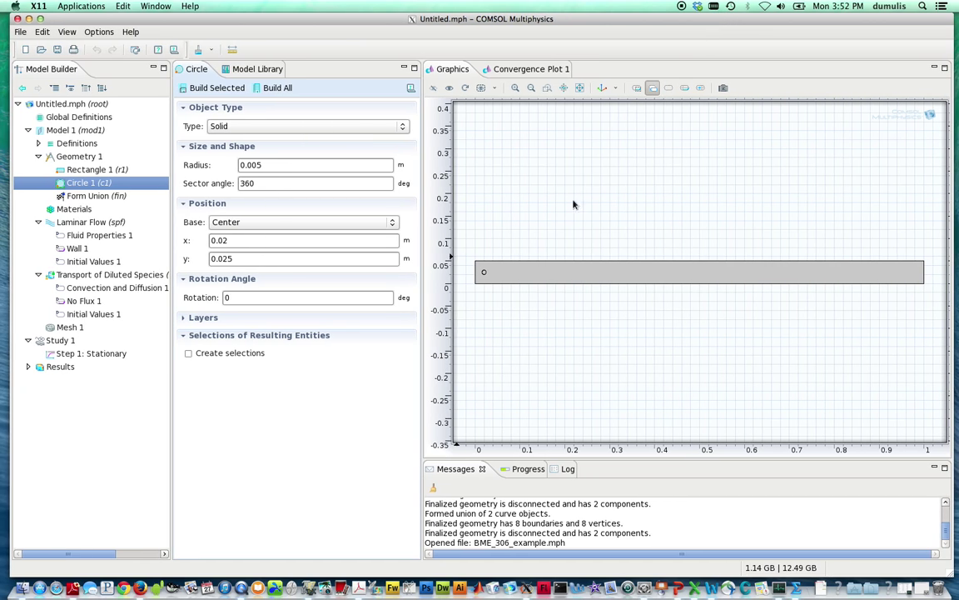
Step: Zoom in on the small circle at the channel's left end, then zoom back out to the channel
{"action": "left_click", "coordinate": [485, 273]}
{"action": "left_click", "coordinate": [517, 88]}
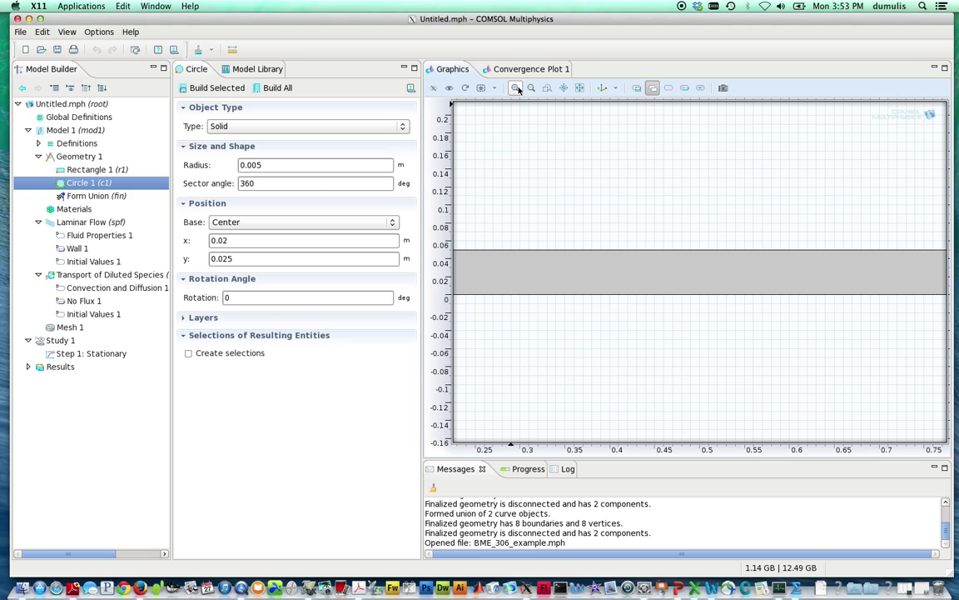
{"action": "left_click", "coordinate": [516, 88]}
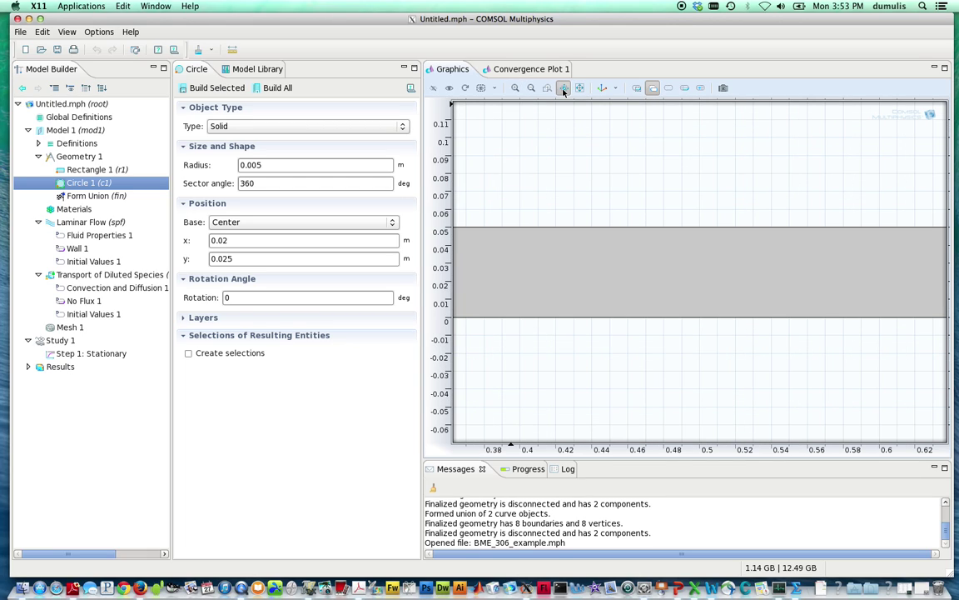
{"action": "left_click", "coordinate": [563, 87]}
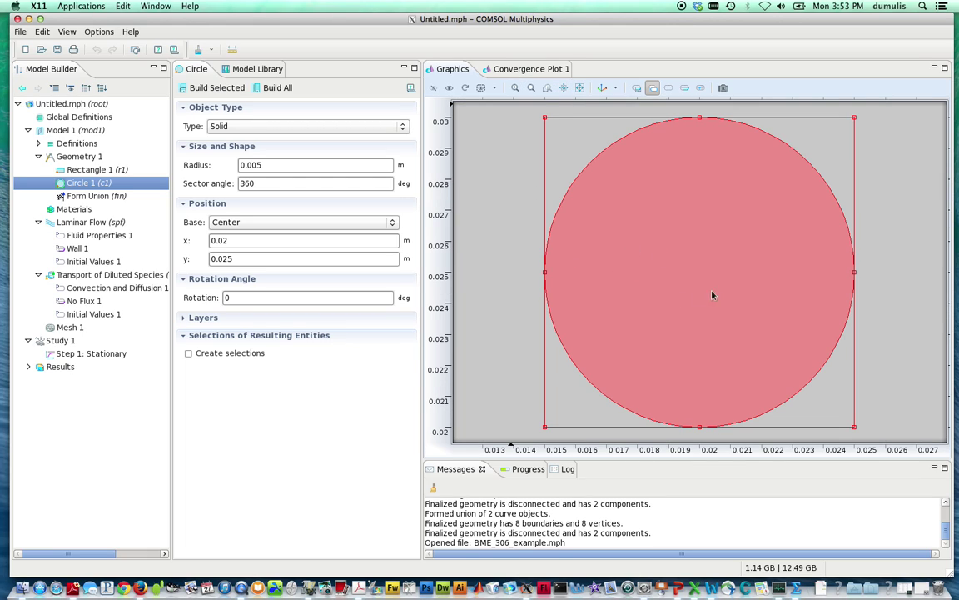
{"action": "left_click", "coordinate": [532, 88]}
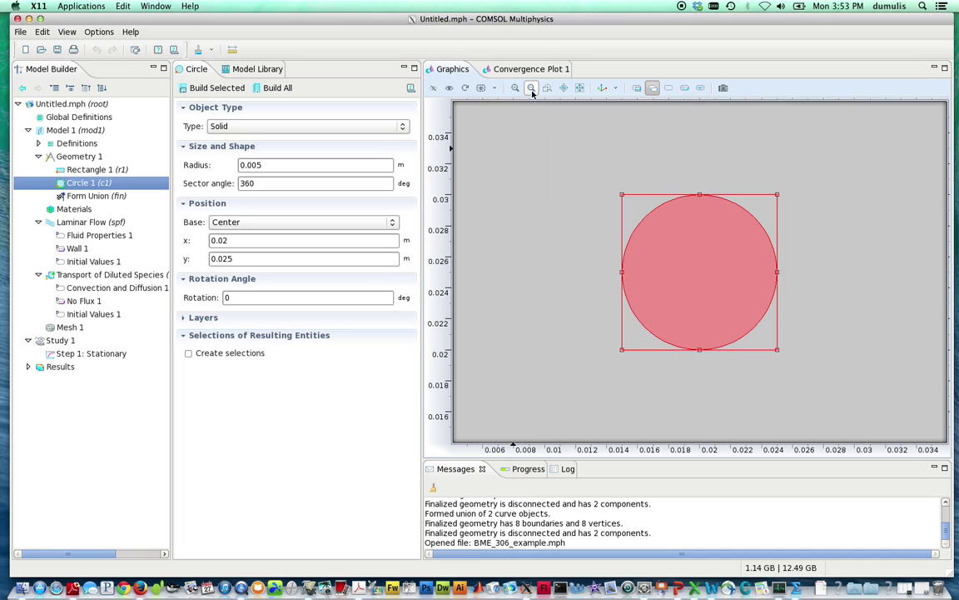
{"action": "left_click", "coordinate": [531, 88]}
{"action": "left_click", "coordinate": [531, 89]}
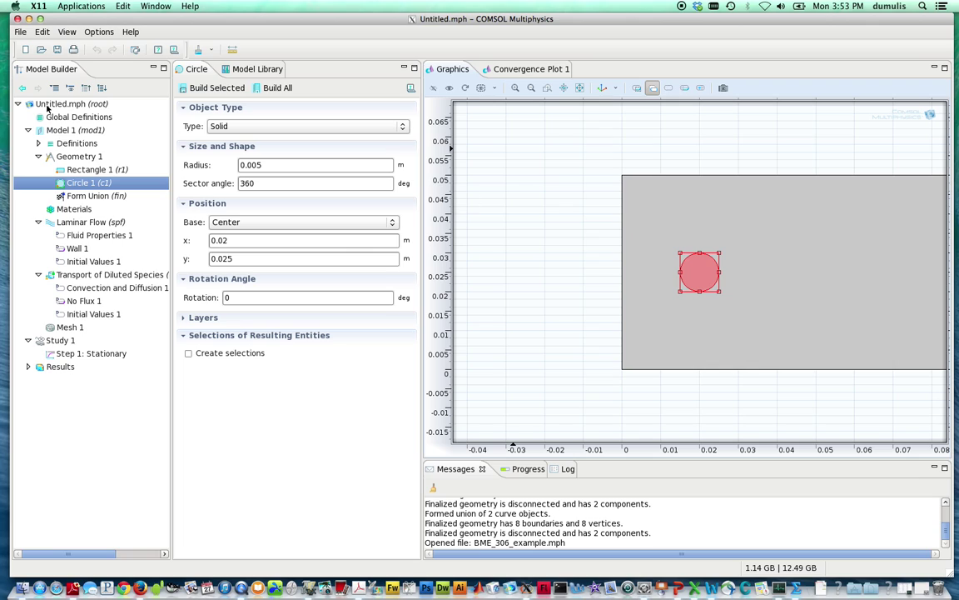
Step: Set Laminar Flow compressibility to Incompressible flow and display its governing equations
{"action": "left_click", "coordinate": [79, 211]}
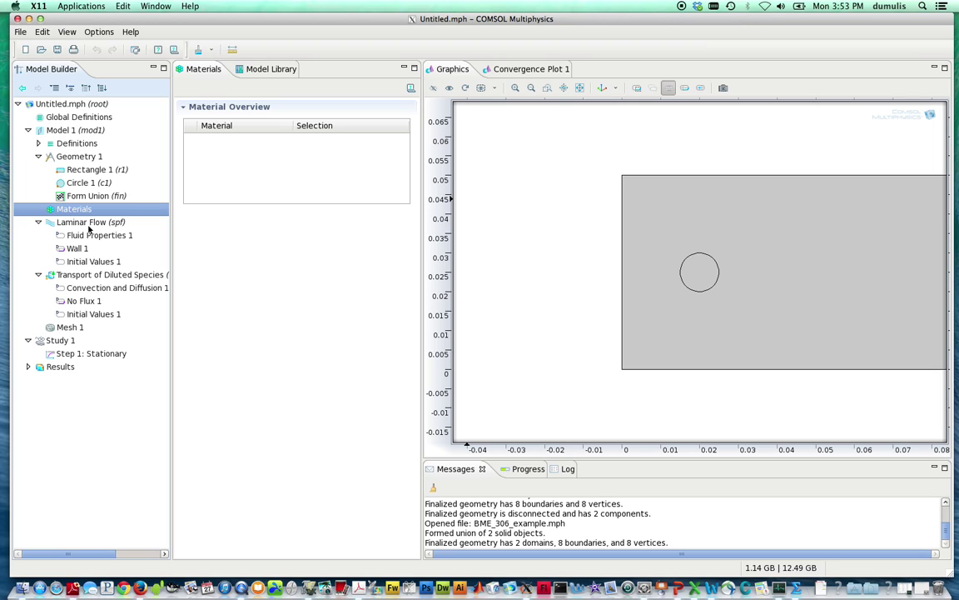
{"action": "left_click", "coordinate": [89, 223]}
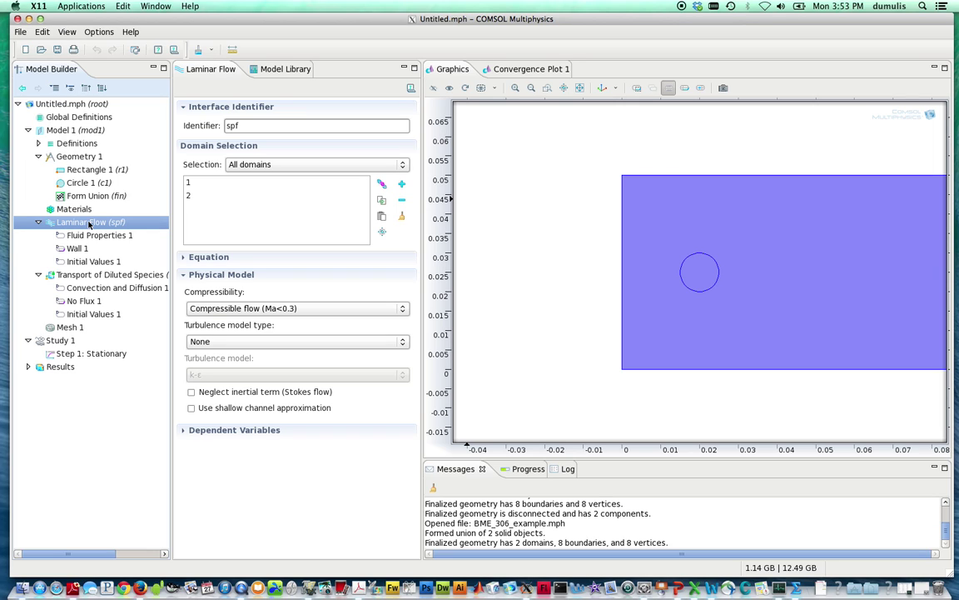
{"action": "left_click", "coordinate": [111, 276]}
{"action": "left_click", "coordinate": [103, 224]}
{"action": "left_click", "coordinate": [300, 308]}
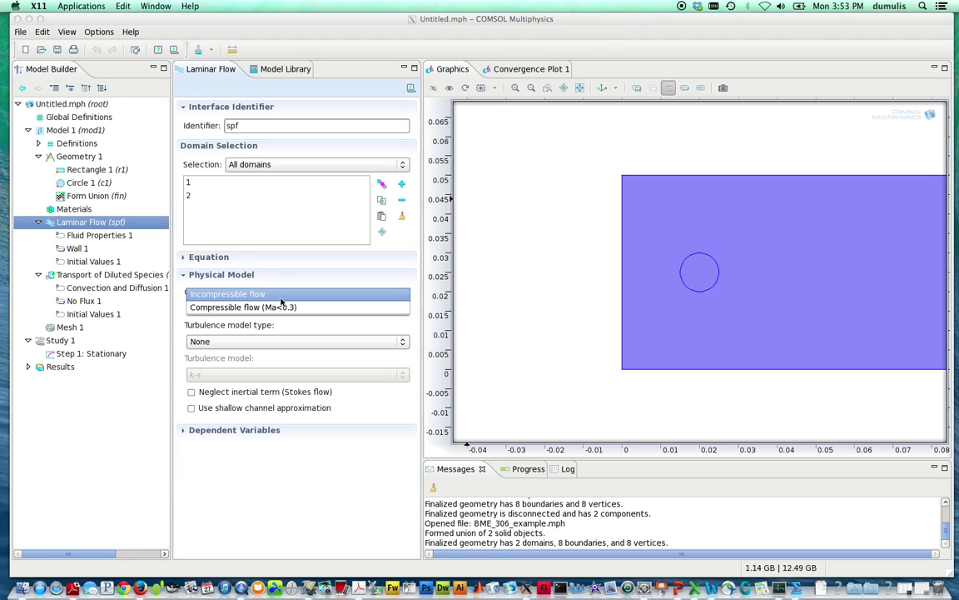
{"action": "left_click", "coordinate": [281, 298]}
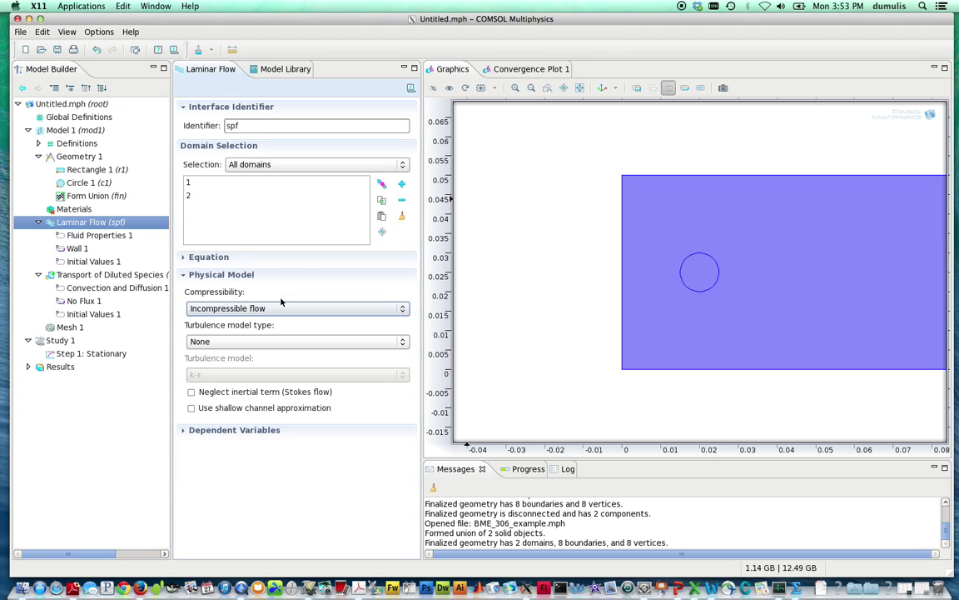
{"action": "left_click", "coordinate": [204, 258]}
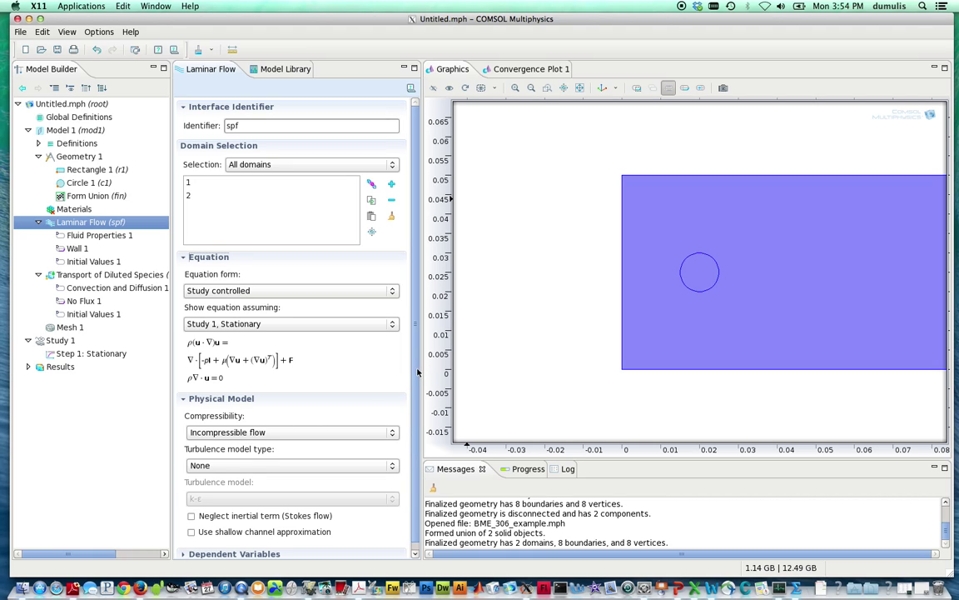
{"action": "scroll", "coordinate": [417, 391], "scroll_direction": "down", "scroll_amount": 1}
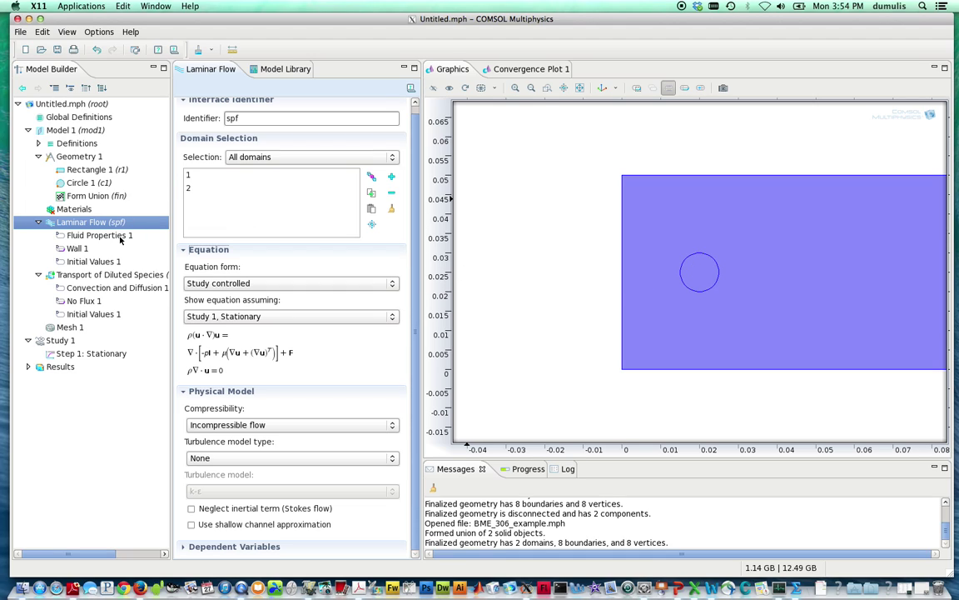
Step: Make fluid density user-defined 1000 kg/m³ and dynamic viscosity user-defined 1 Pa·s
{"action": "left_click", "coordinate": [121, 238]}
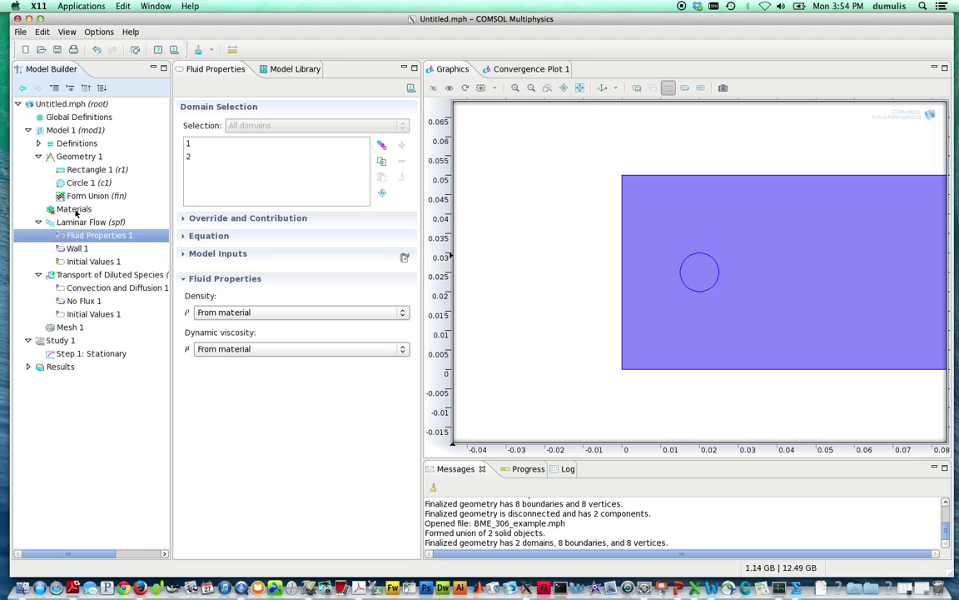
{"action": "left_click", "coordinate": [240, 313]}
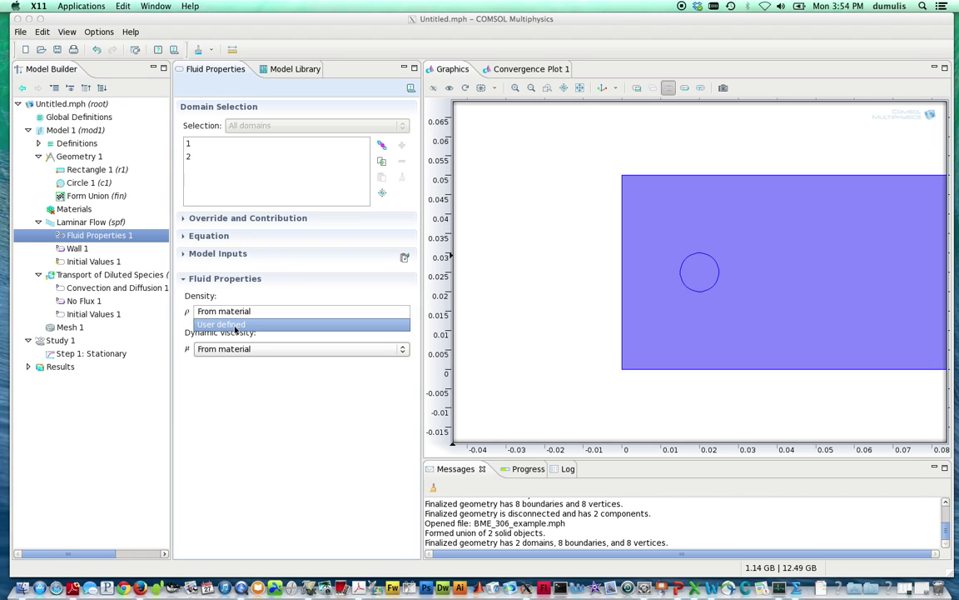
{"action": "left_click", "coordinate": [224, 324]}
{"action": "left_click", "coordinate": [230, 363]}
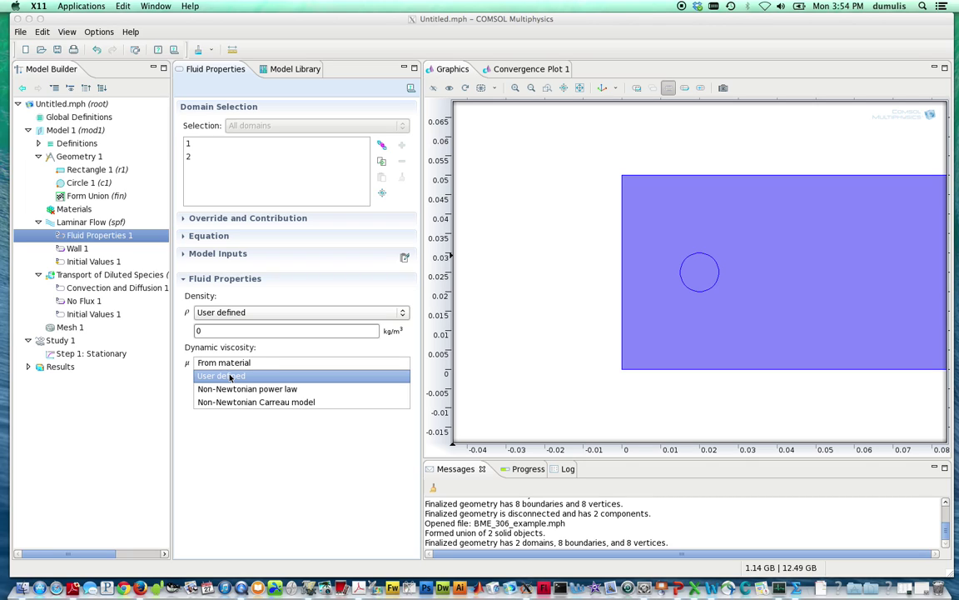
{"action": "left_click", "coordinate": [231, 377]}
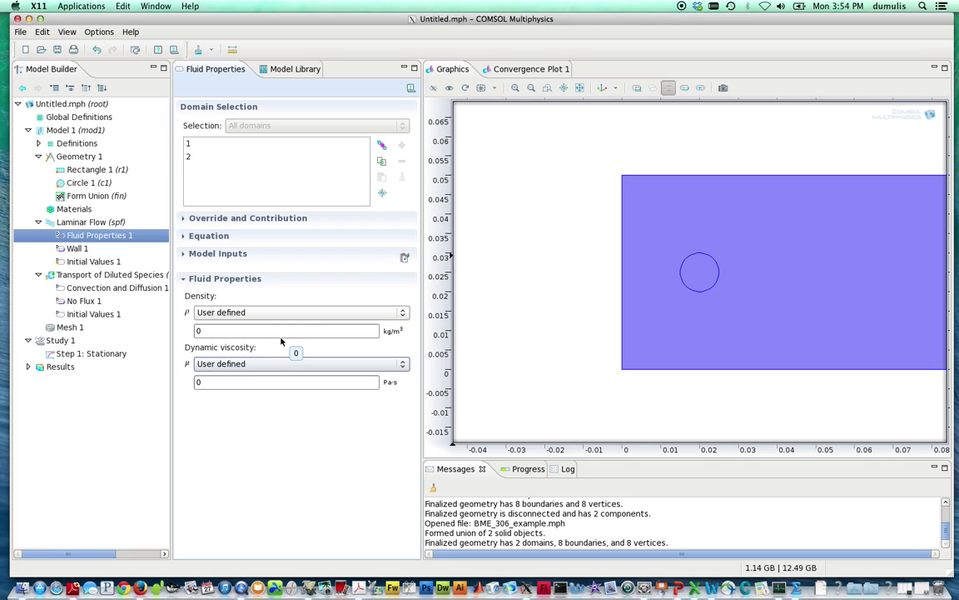
{"action": "left_click", "coordinate": [216, 331]}
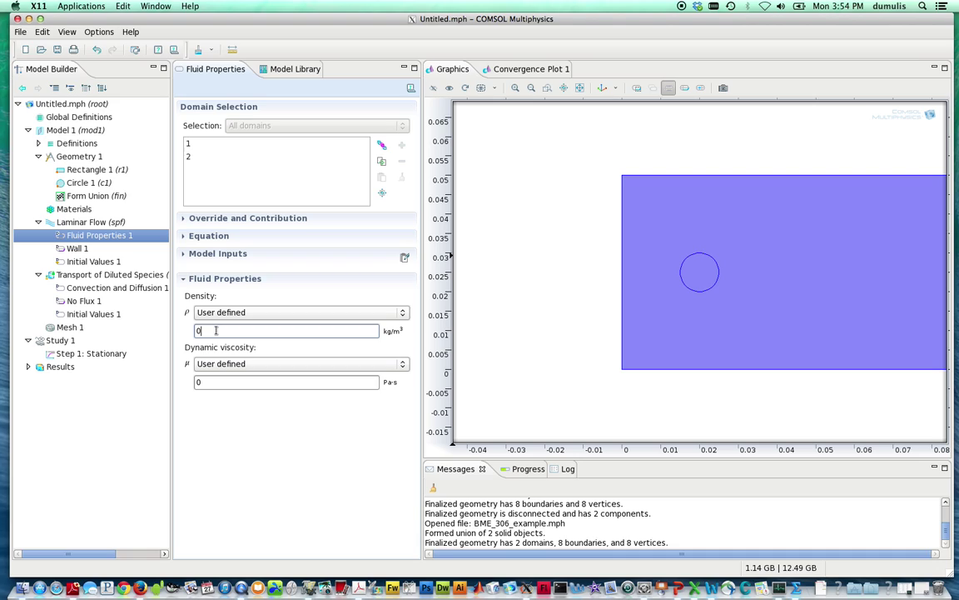
{"action": "key", "text": "BackSpace"}
{"action": "type", "text": "1000"}
{"action": "double_click", "coordinate": [241, 380]}
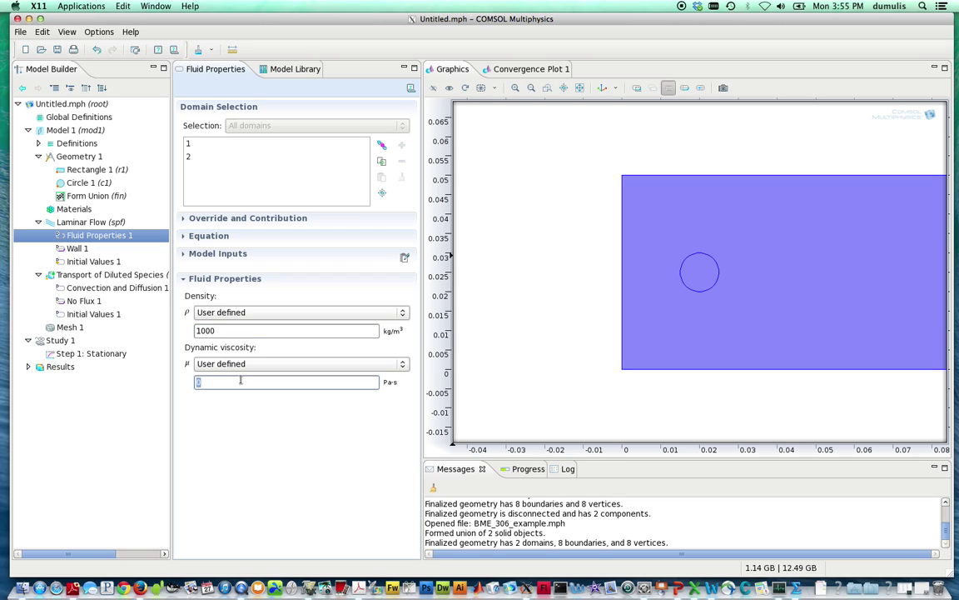
{"action": "type", "text": "1"}
{"action": "mouse_move", "coordinate": [786, 12]}
{"action": "left_mouse_down"}
{"action": "mouse_move", "coordinate": [753, 15]}
{"action": "mouse_move", "coordinate": [797, 4]}
{"action": "mouse_move", "coordinate": [788, 5]}
{"action": "left_mouse_up"}
{"action": "left_click", "coordinate": [75, 249]}
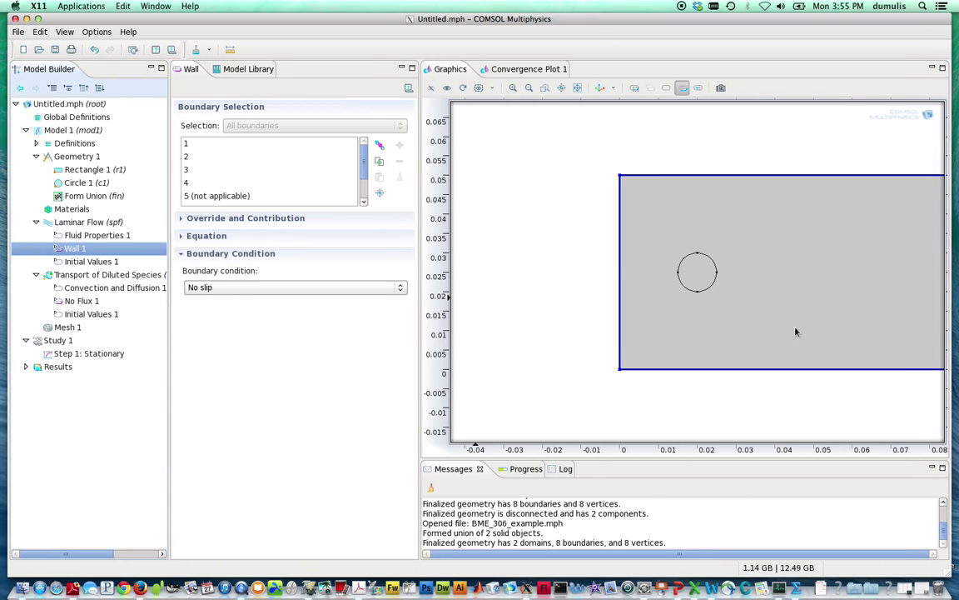
{"action": "left_click", "coordinate": [688, 263]}
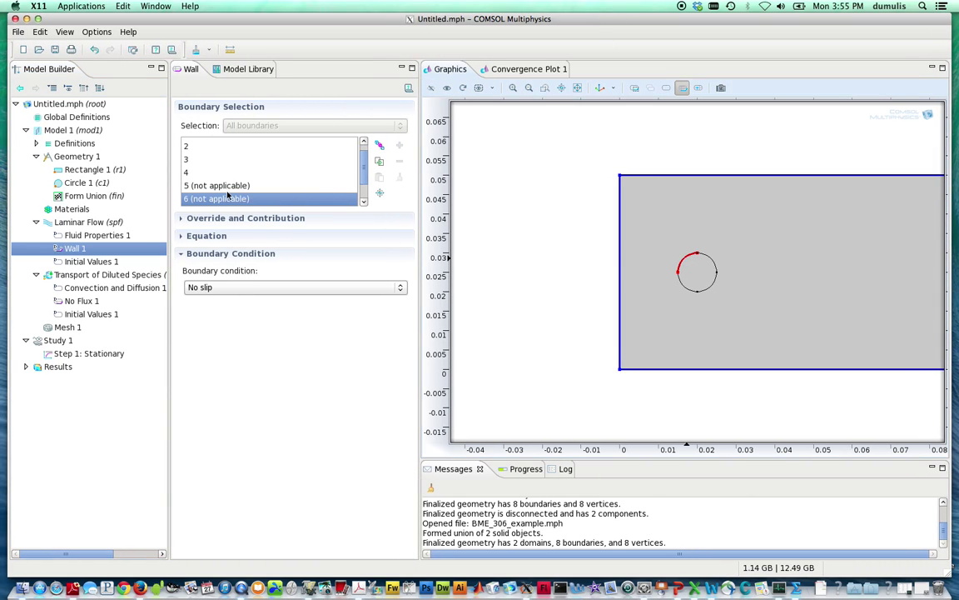
{"action": "left_click", "coordinate": [791, 175]}
{"action": "left_click", "coordinate": [782, 179]}
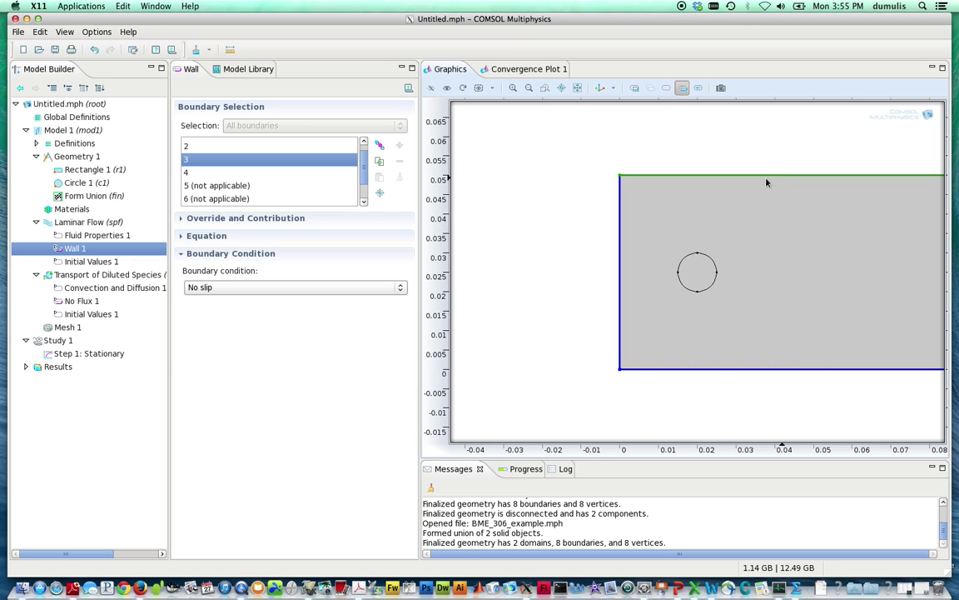
{"action": "left_click", "coordinate": [583, 198]}
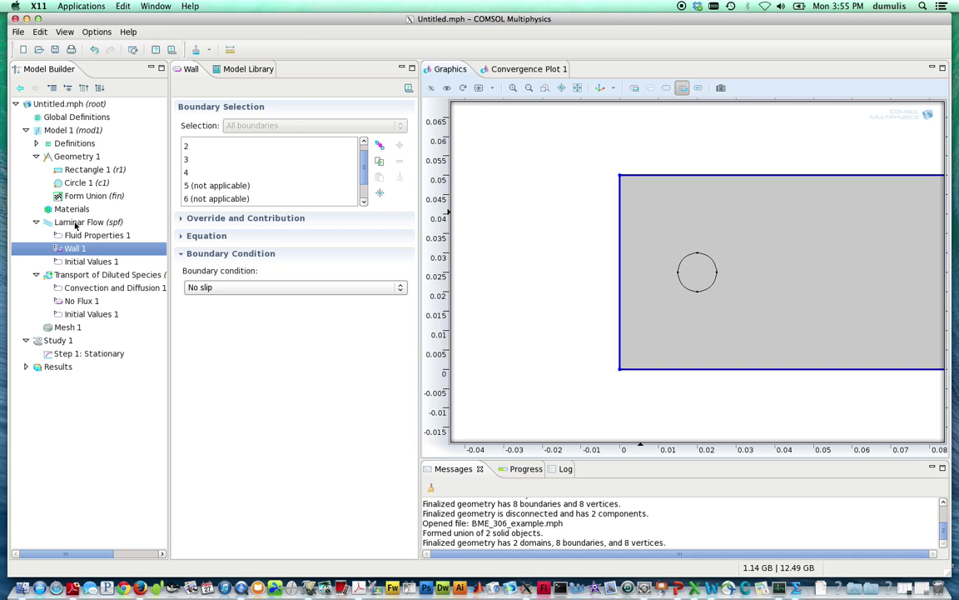
Step: Add Inlet 1 on boundary 1 as a pressure, no viscous stress condition of 0.01 Pa
{"action": "right_click", "coordinate": [76, 223]}
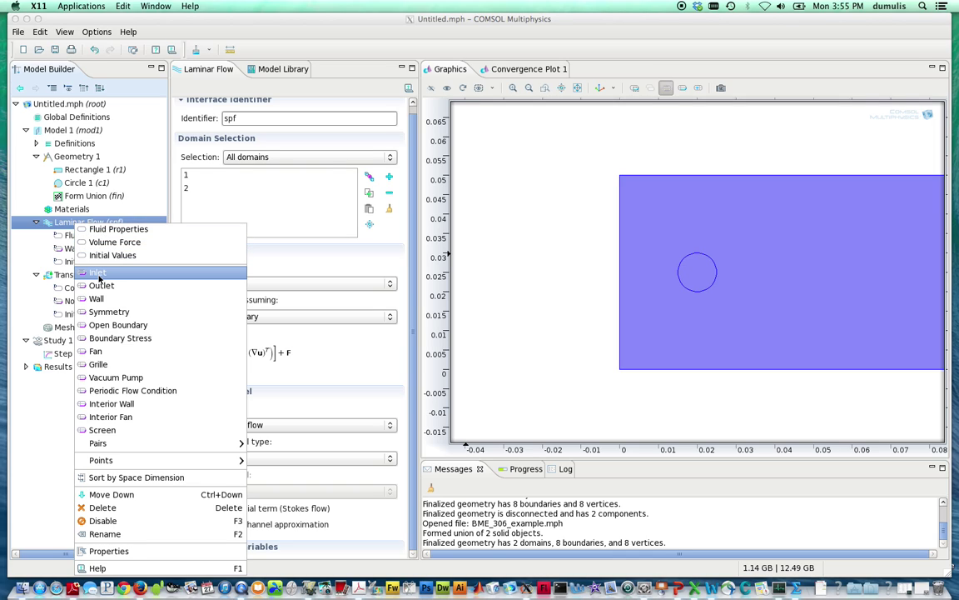
{"action": "left_click", "coordinate": [98, 275]}
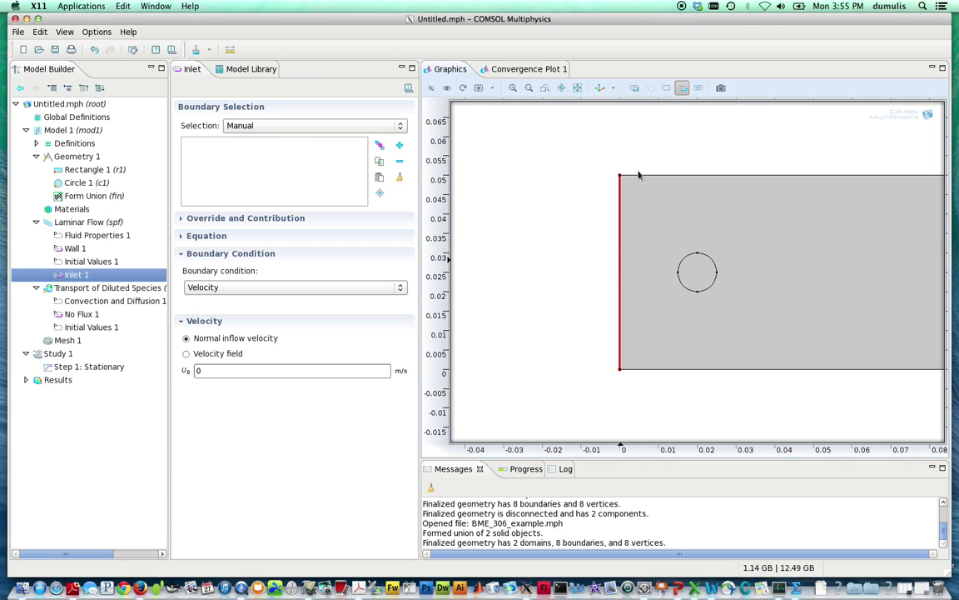
{"action": "left_click", "coordinate": [401, 146]}
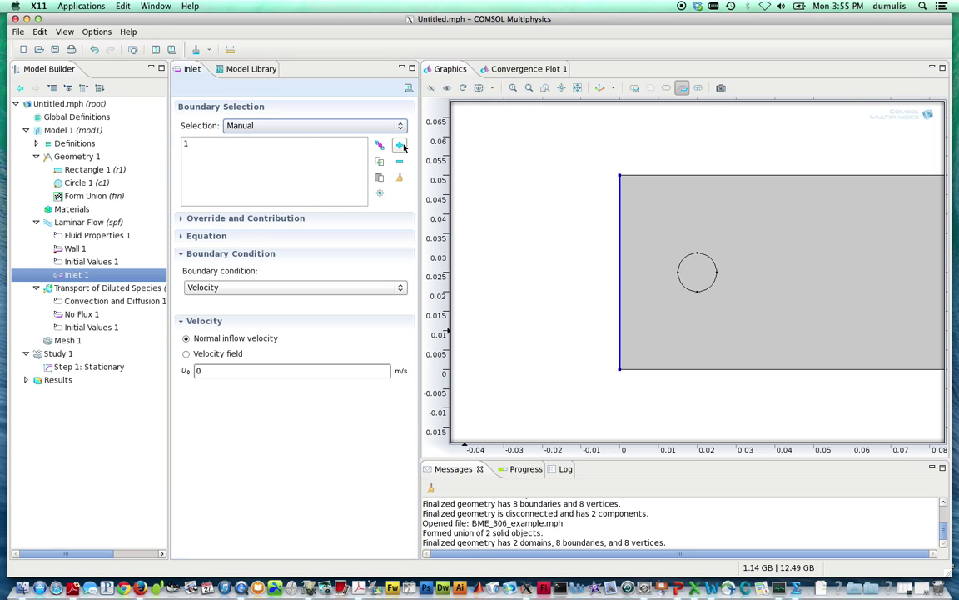
{"action": "left_click", "coordinate": [198, 145]}
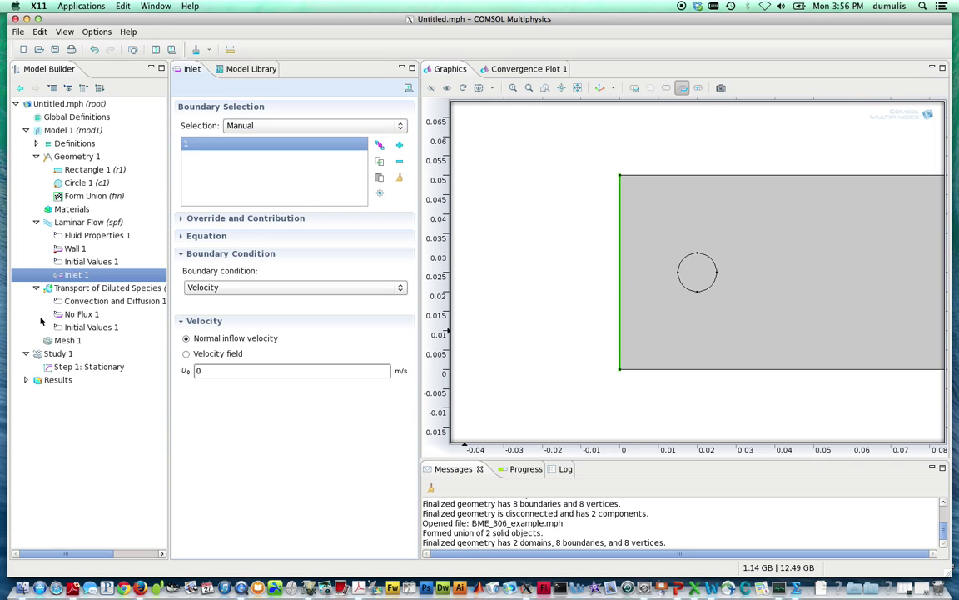
{"action": "left_click", "coordinate": [224, 288]}
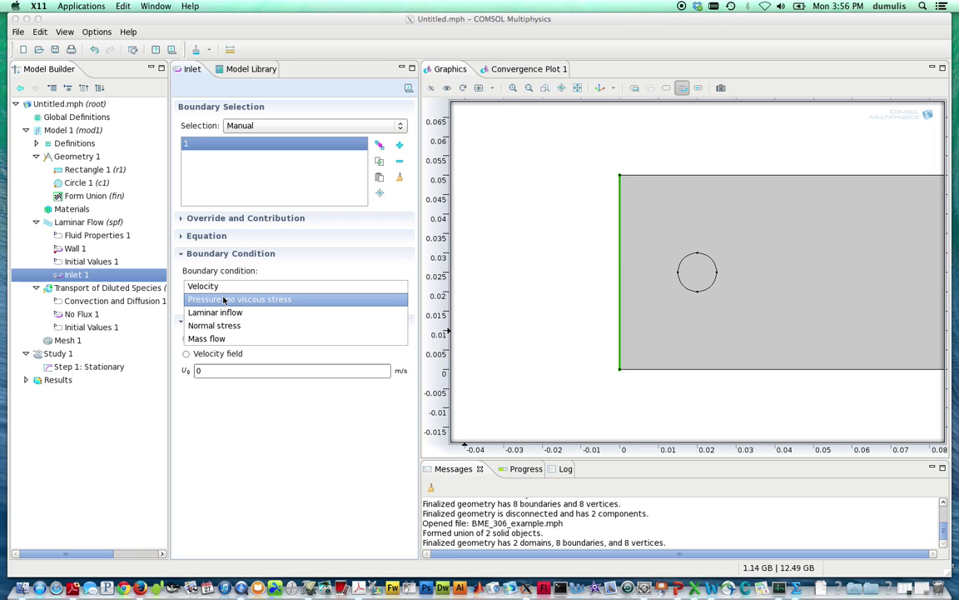
{"action": "left_click", "coordinate": [223, 300]}
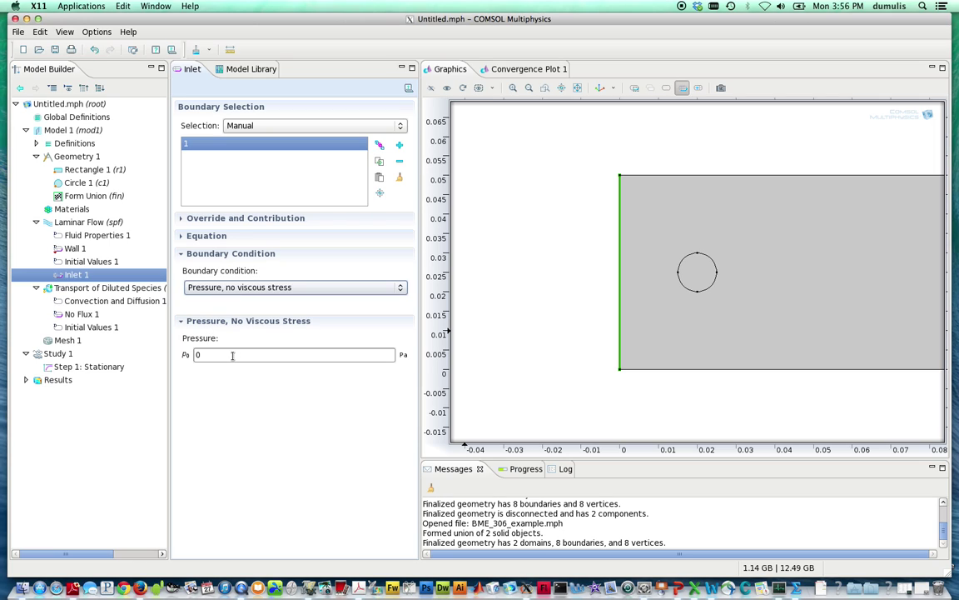
{"action": "left_click", "coordinate": [231, 356]}
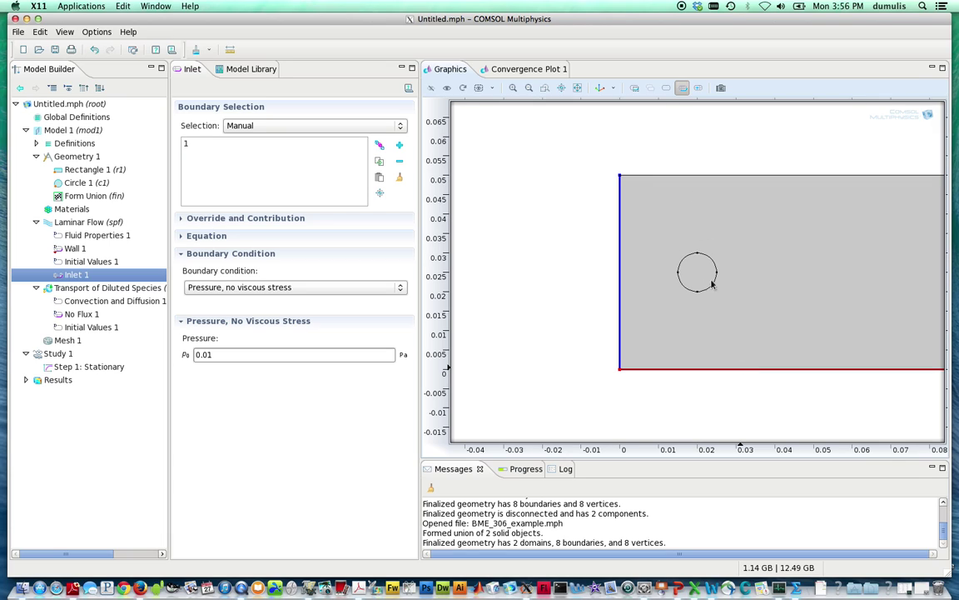
Step: Add Outlet 1 on the channel's right edge, boundary 4, keeping the pressure at 0 Pa
{"action": "left_click", "coordinate": [562, 90]}
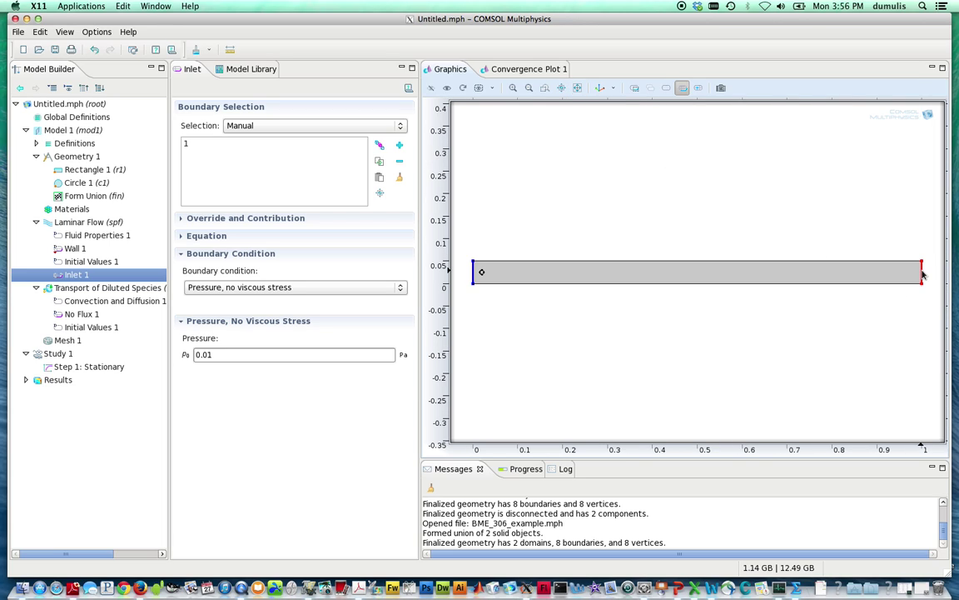
{"action": "left_click", "coordinate": [59, 222]}
{"action": "right_click", "coordinate": [59, 222]}
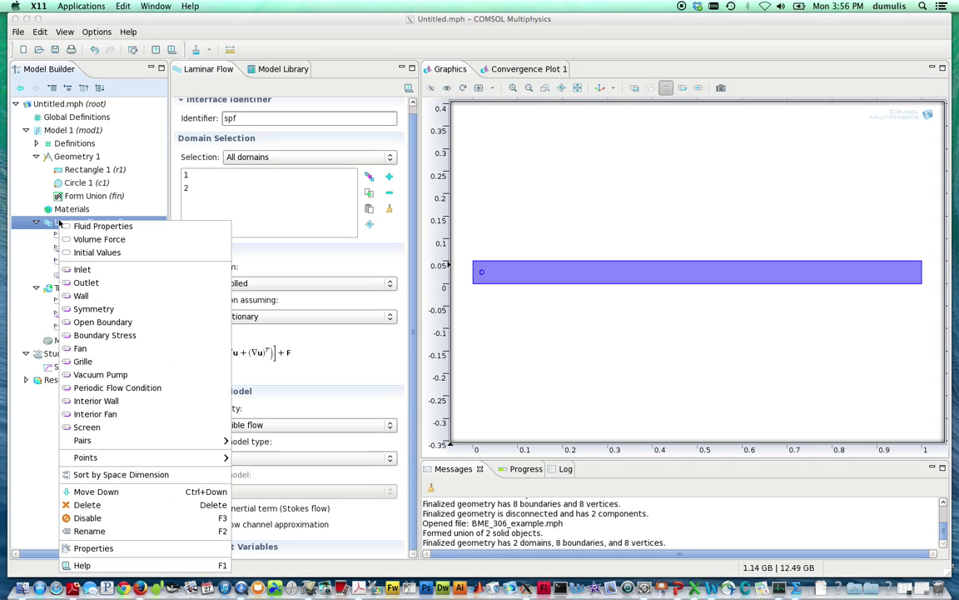
{"action": "left_click", "coordinate": [91, 258]}
{"action": "left_click", "coordinate": [75, 287]}
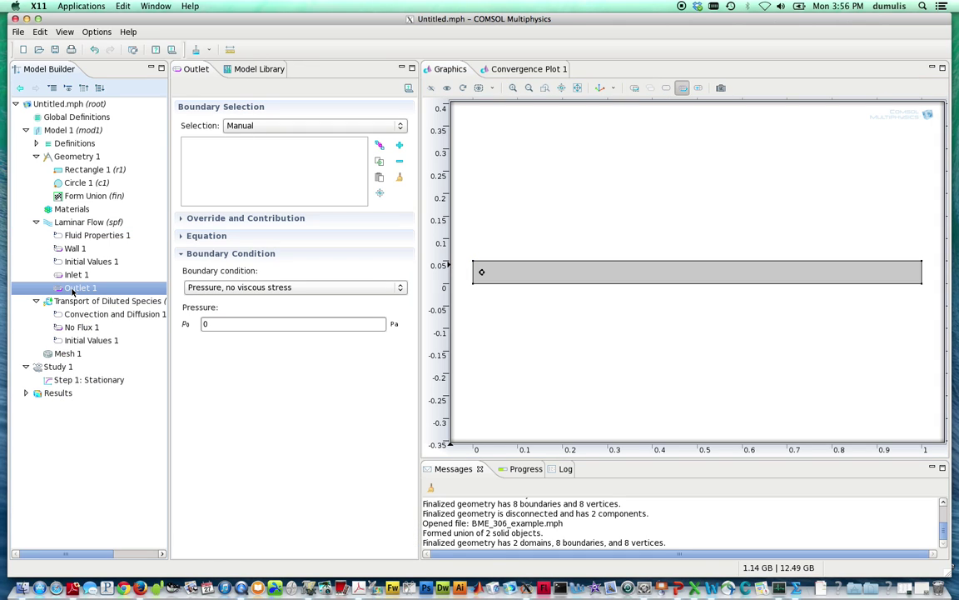
{"action": "left_click", "coordinate": [922, 275]}
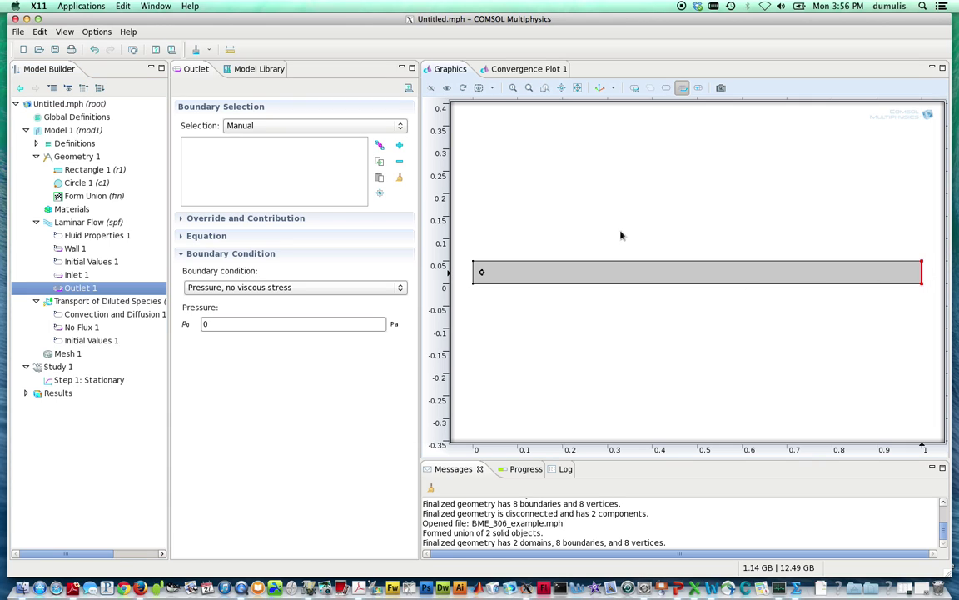
{"action": "left_click", "coordinate": [398, 146]}
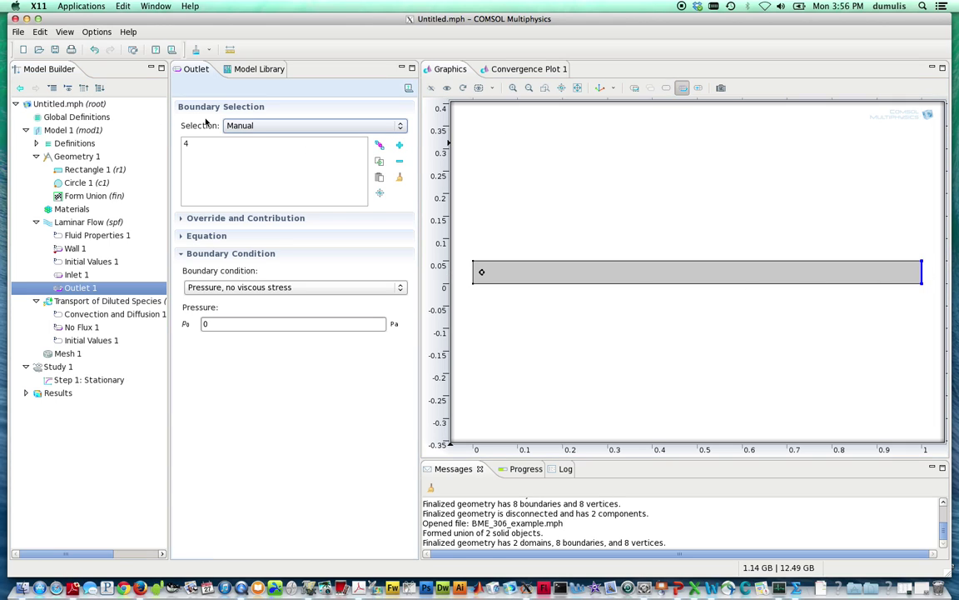
{"action": "left_click", "coordinate": [186, 144]}
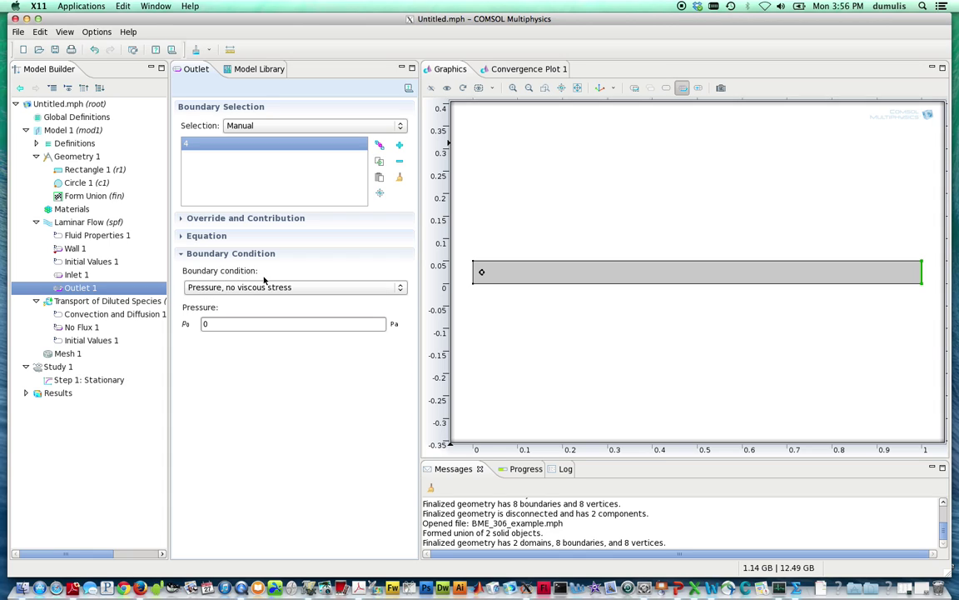
{"action": "left_click", "coordinate": [217, 328]}
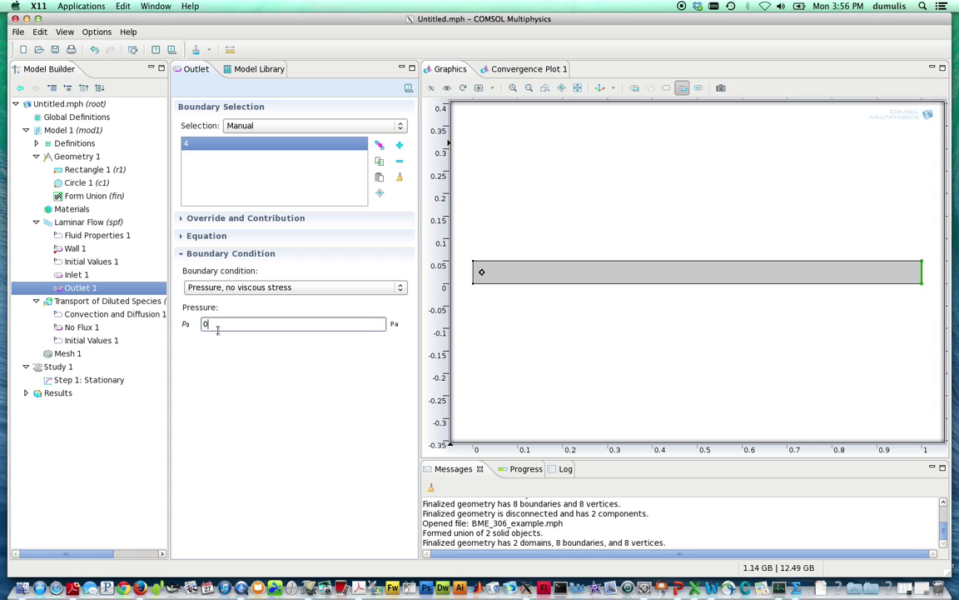
Step: Disable Transport of Diluted Species, then compute Study 1 and display its convergence plot
{"action": "right_click", "coordinate": [64, 302]}
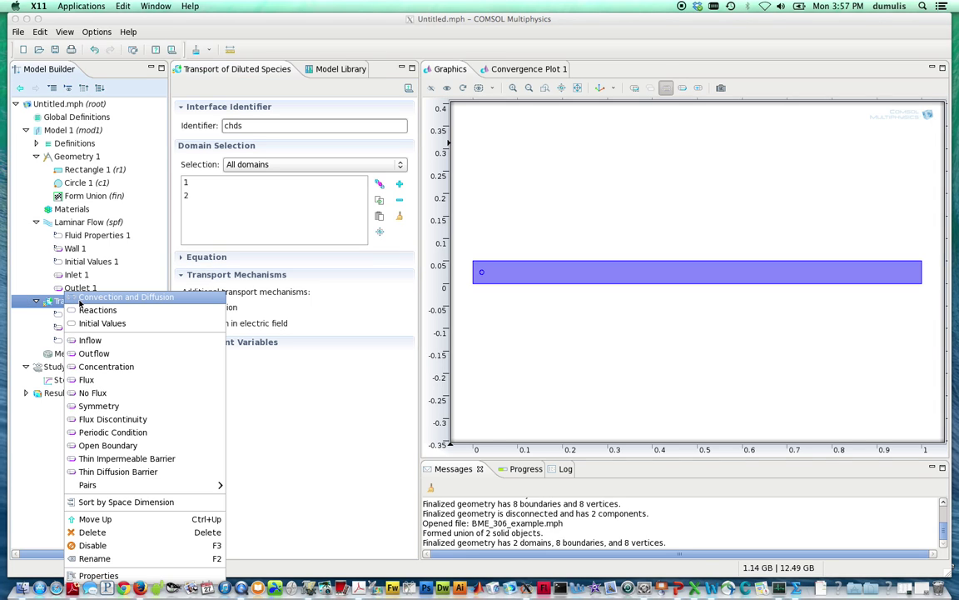
{"action": "left_click", "coordinate": [92, 544]}
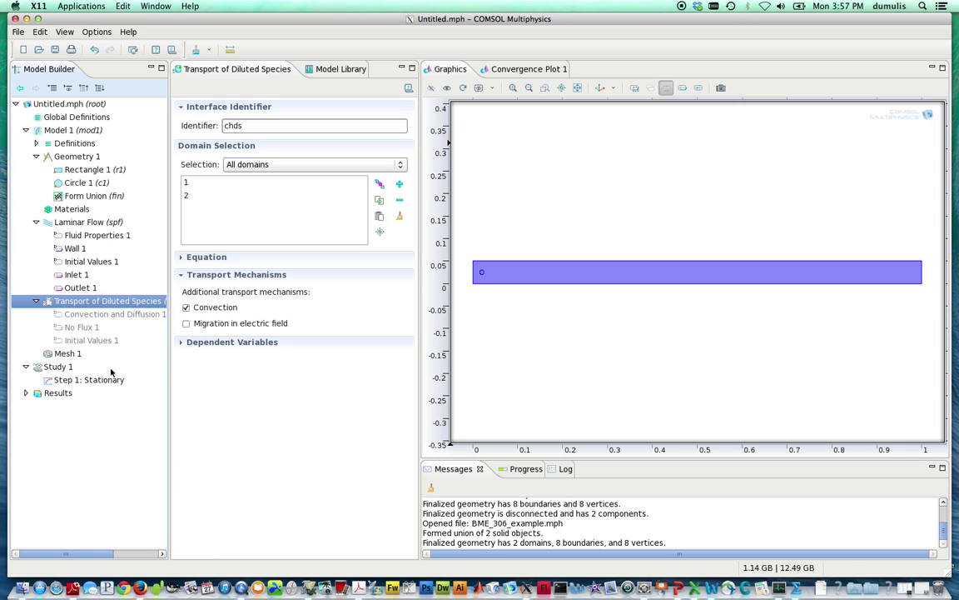
{"action": "left_click", "coordinate": [59, 368]}
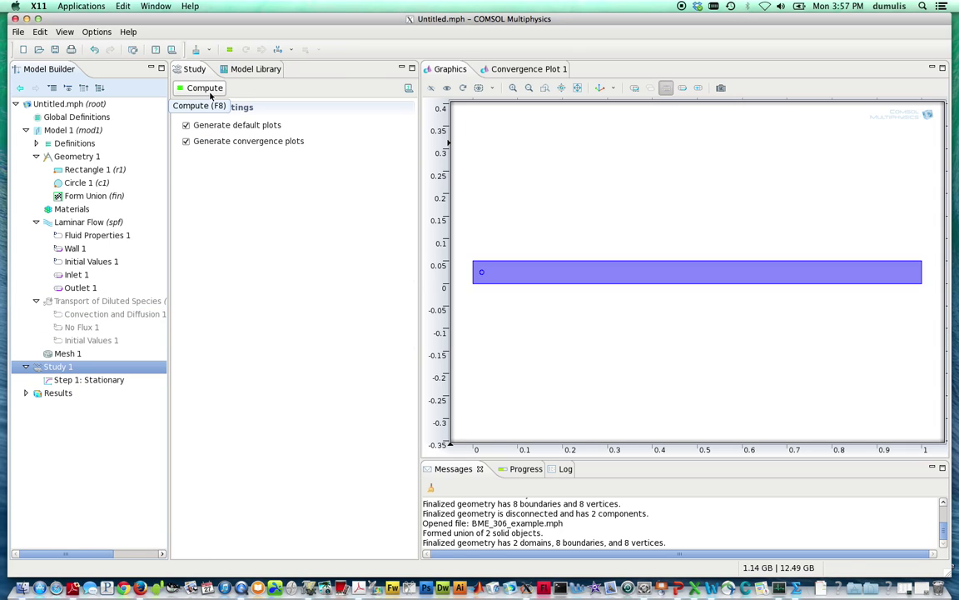
{"action": "left_click", "coordinate": [210, 94]}
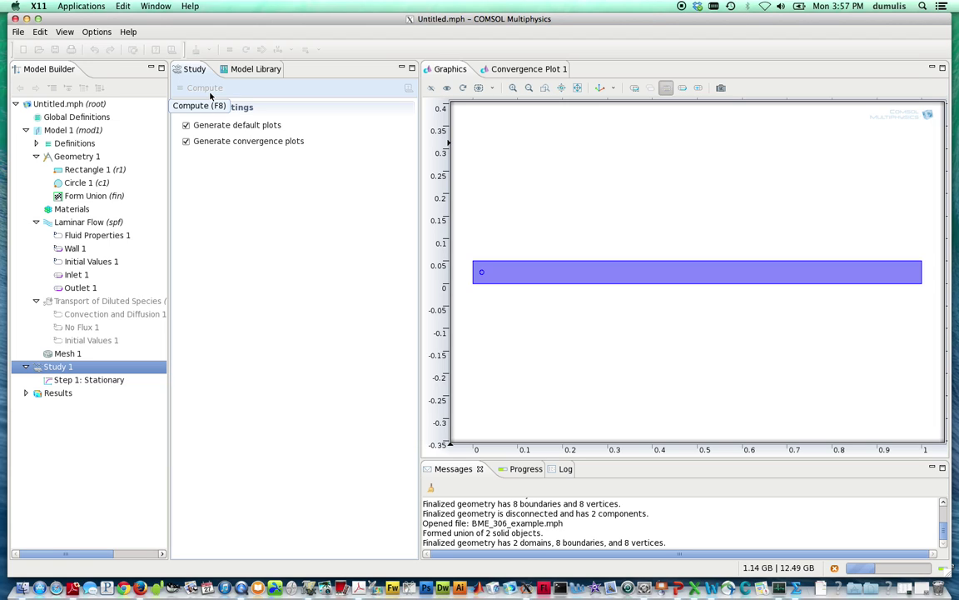
{"action": "left_click", "coordinate": [517, 72]}
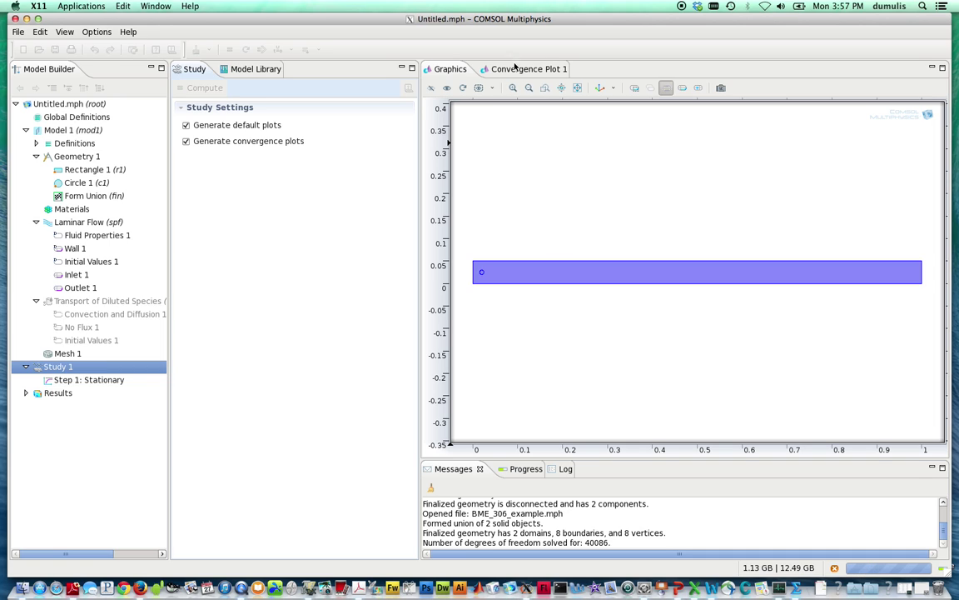
Step: Show Convergence Plot 1, with the nonlinear solver error falling to about 10⁻¹⁴
{"action": "left_click", "coordinate": [515, 70]}
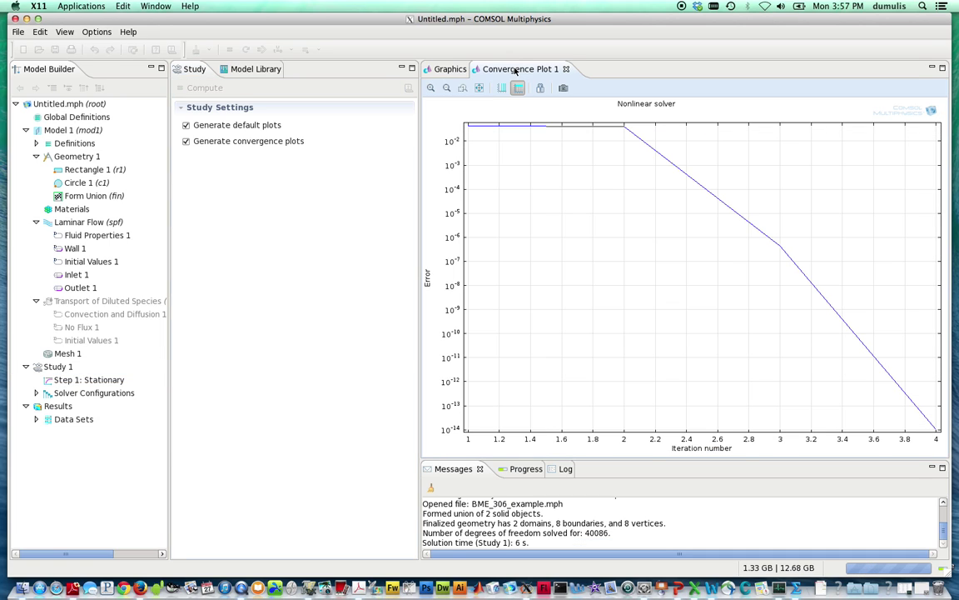